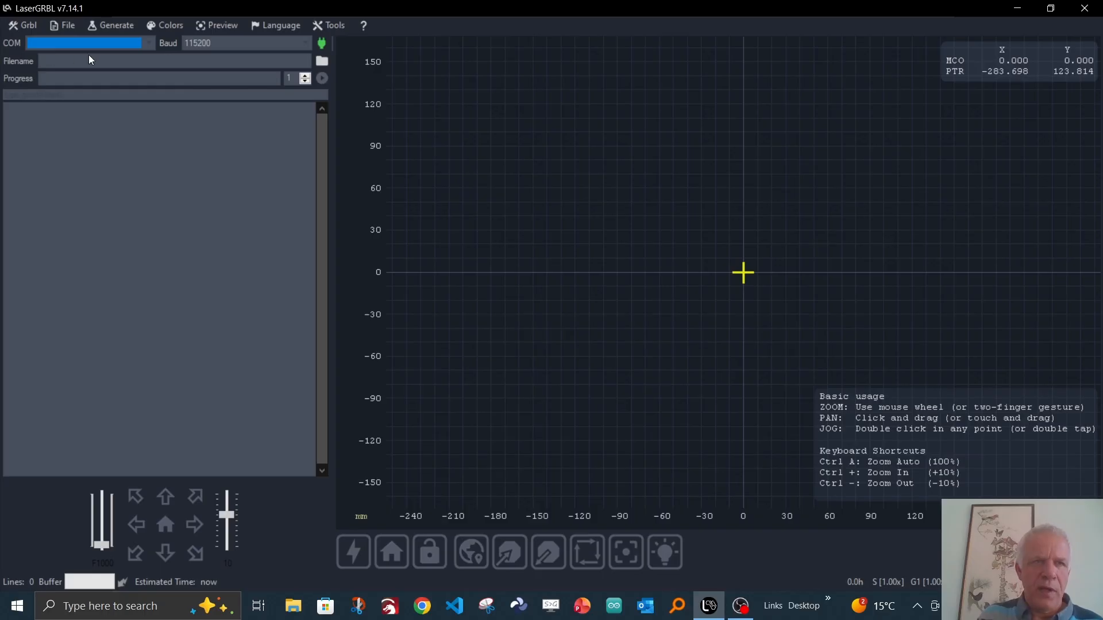
# Start opening a file and examine which file types are supported, keeping the filter on any supported file.
pyautogui.click(68, 26)
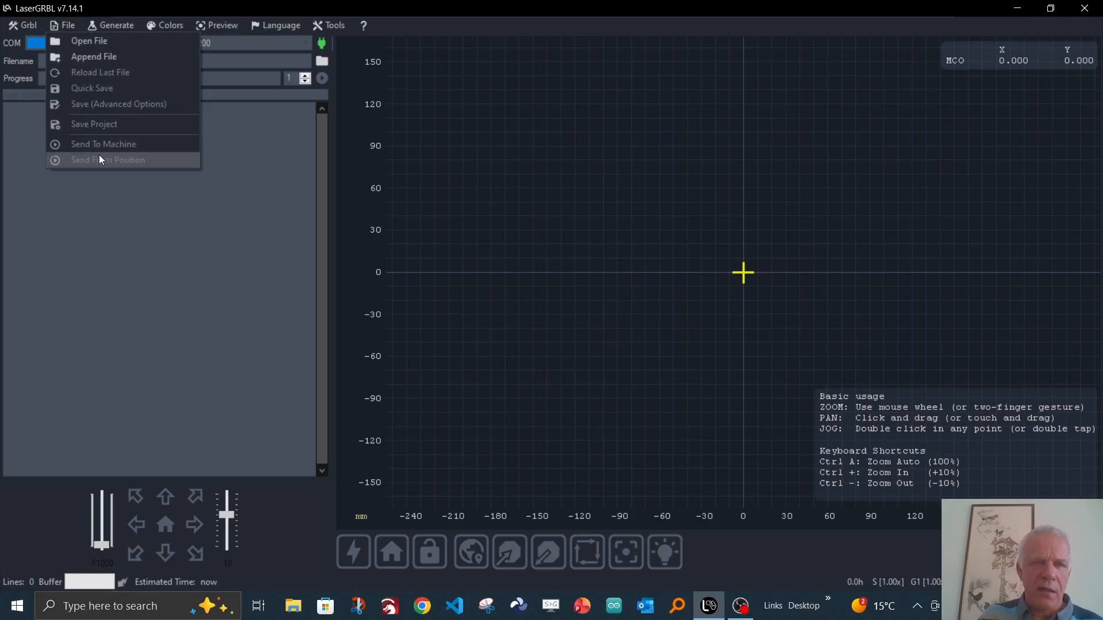
pyautogui.moveTo(27, 28)
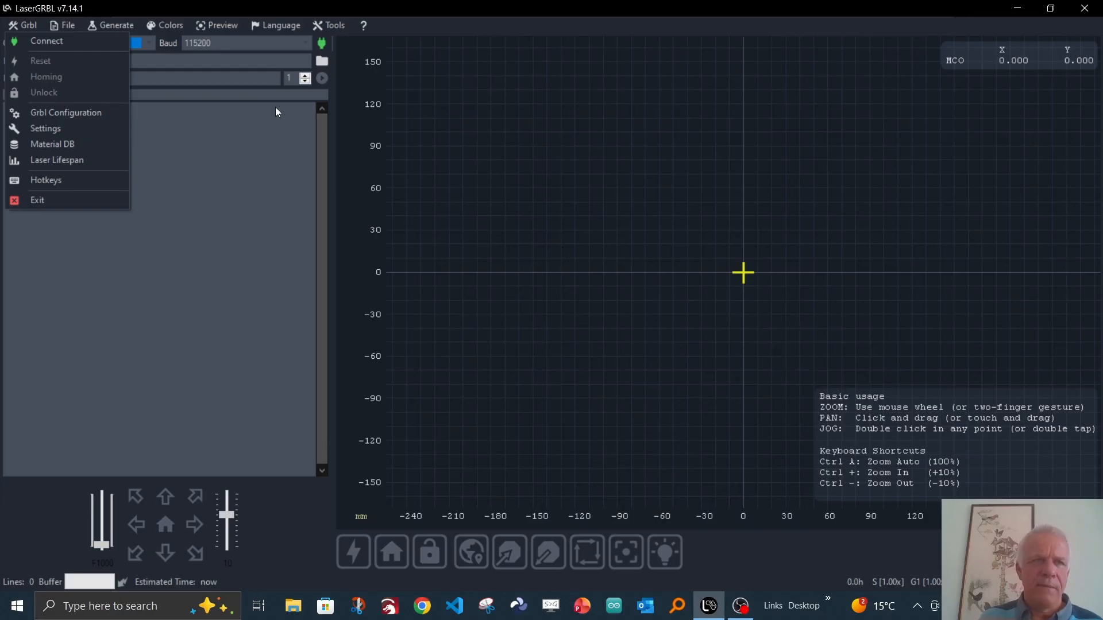
pyautogui.moveTo(67, 26)
pyautogui.click(86, 42)
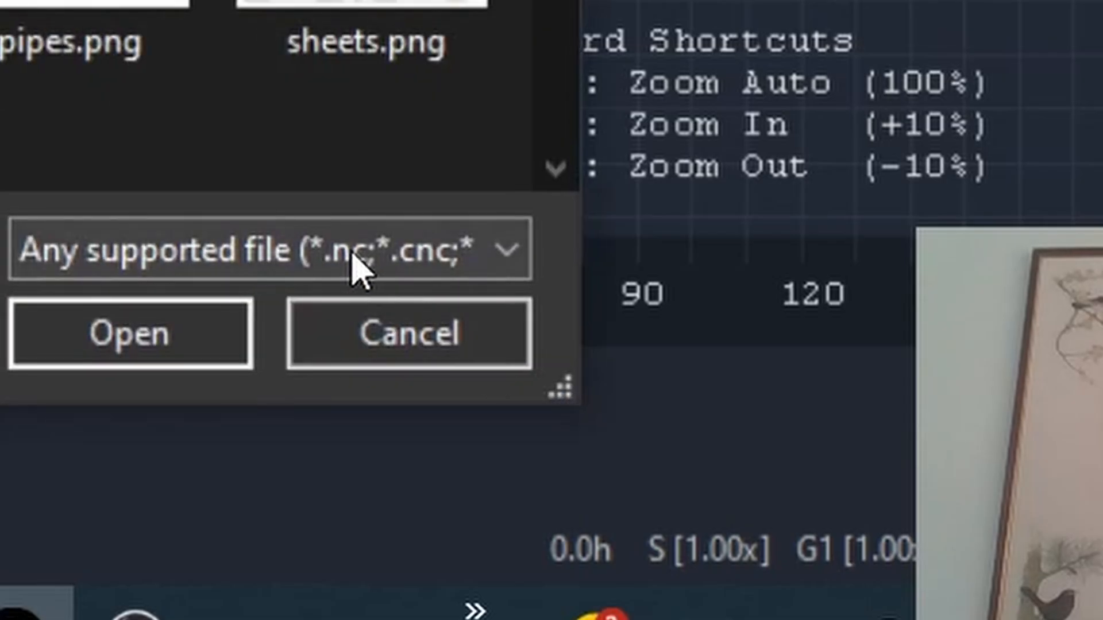
pyautogui.click(359, 264)
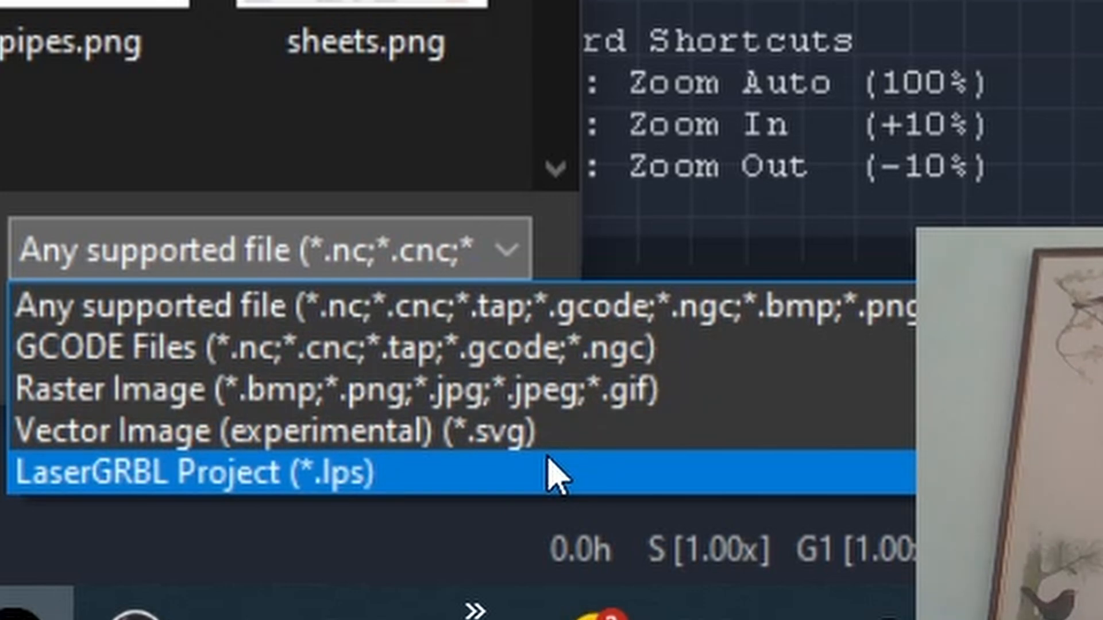
pyautogui.click(172, 306)
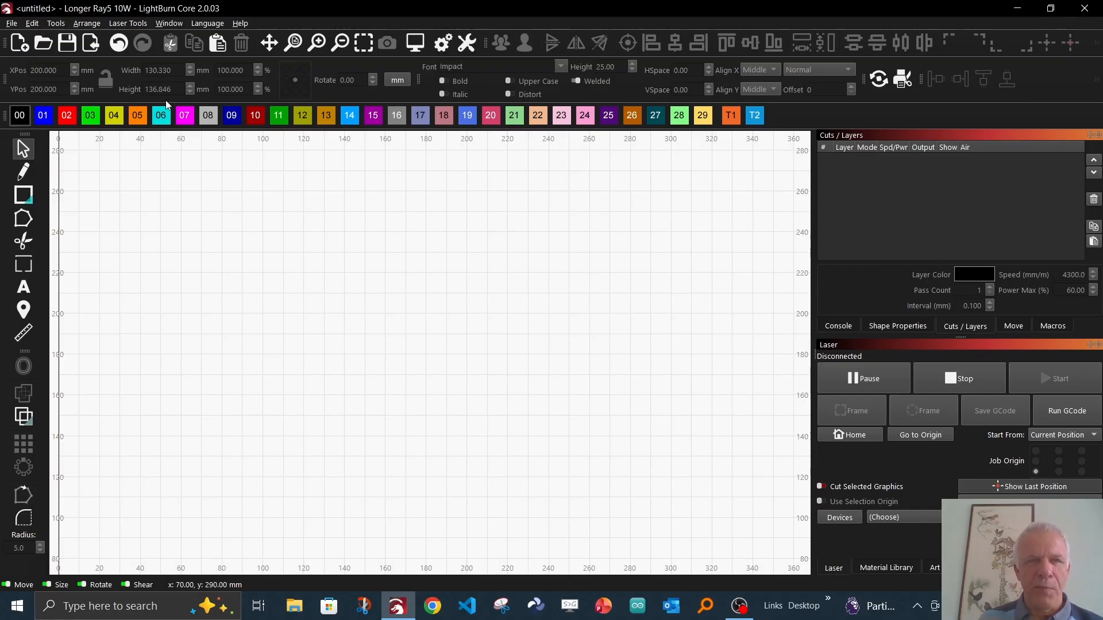
# In LightBurn, import house.DXF from the Downloads folder.
pyautogui.click(12, 24)
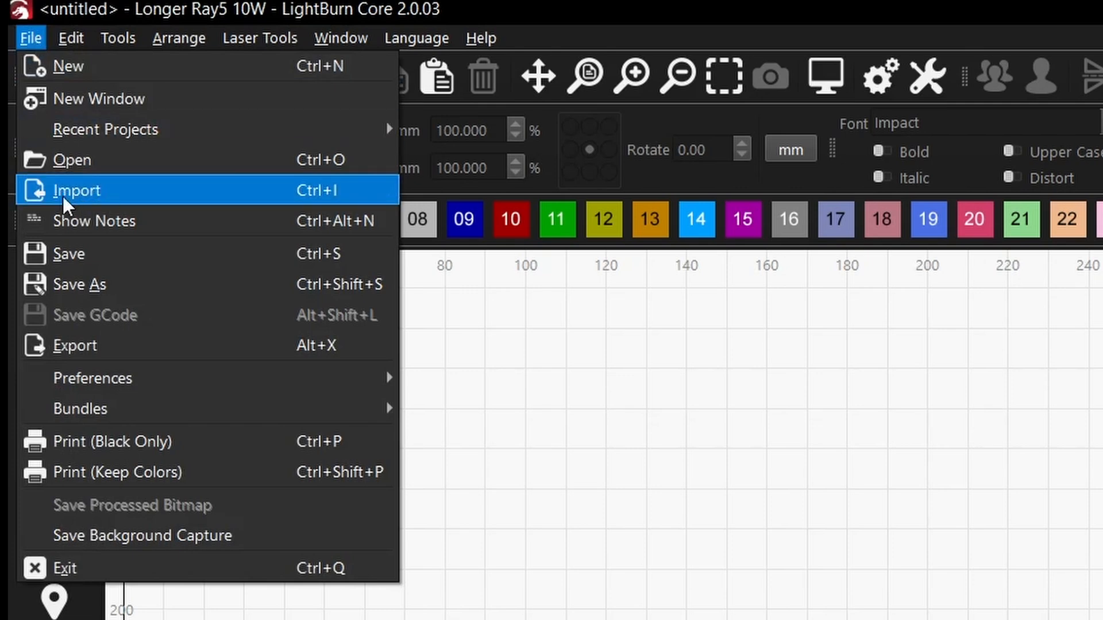
pyautogui.click(94, 191)
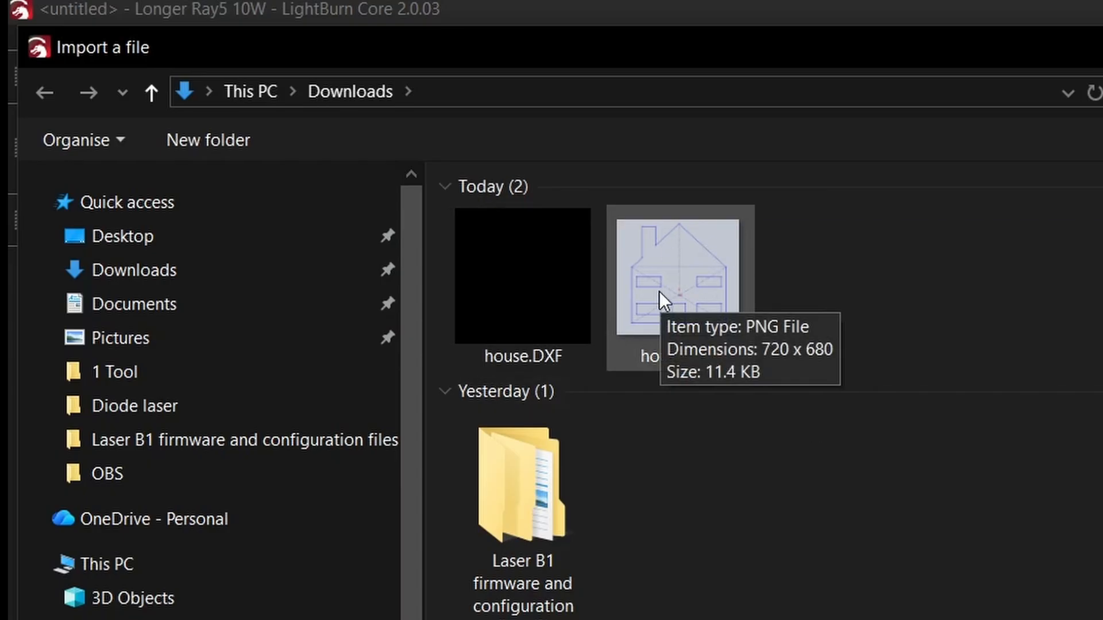
pyautogui.click(526, 262)
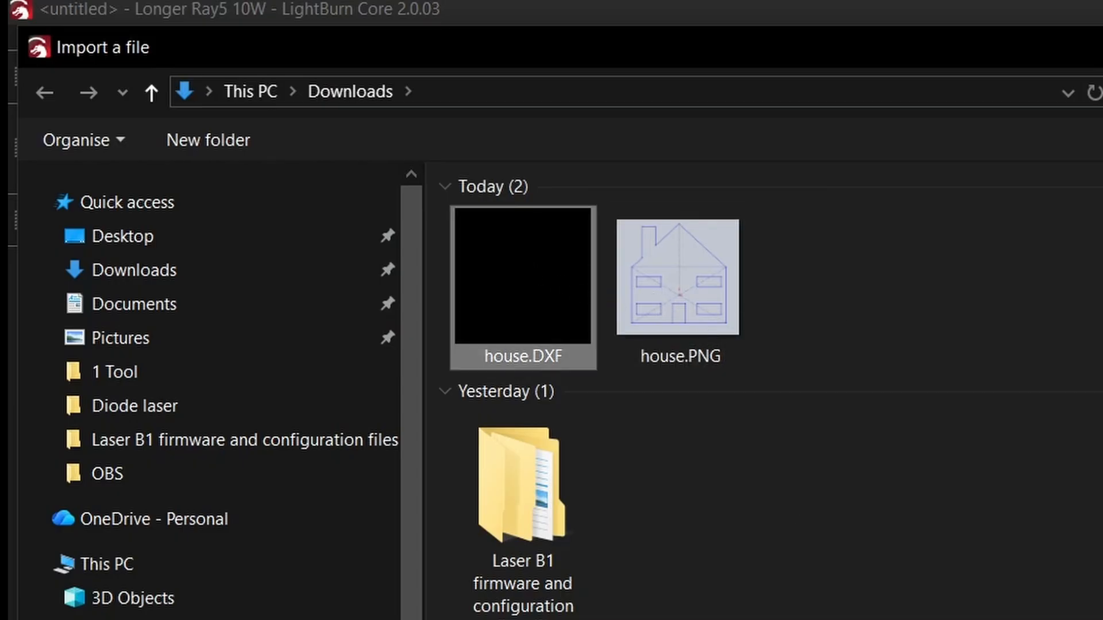
pyautogui.click(600, 447)
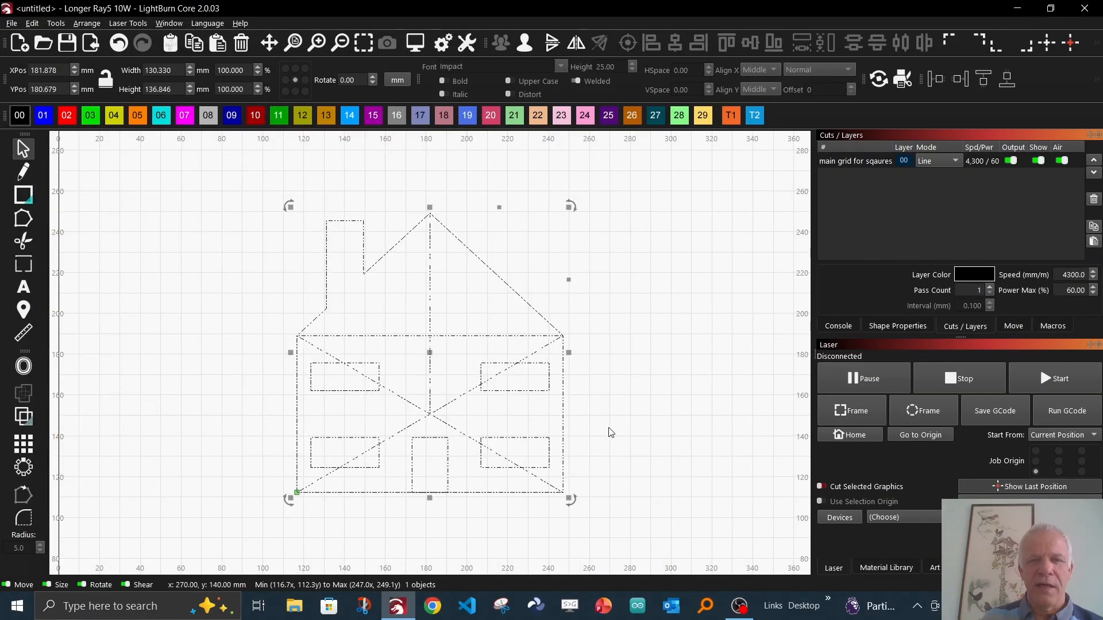
# Select the imported house drawing and ungroup it into separate objects.
pyautogui.click(663, 304)
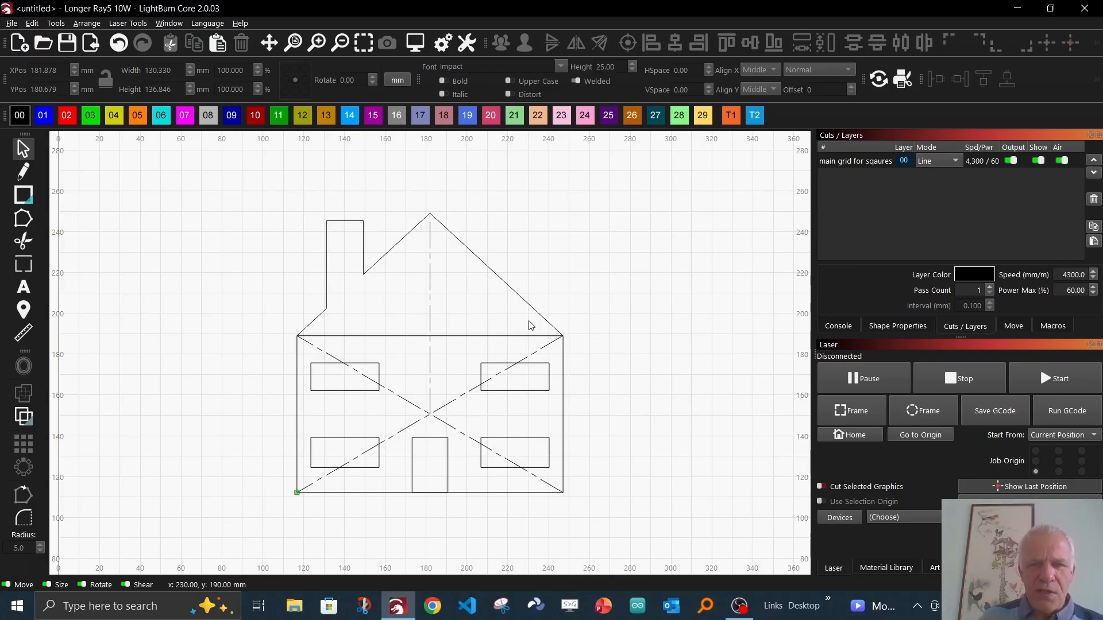
pyautogui.click(490, 267)
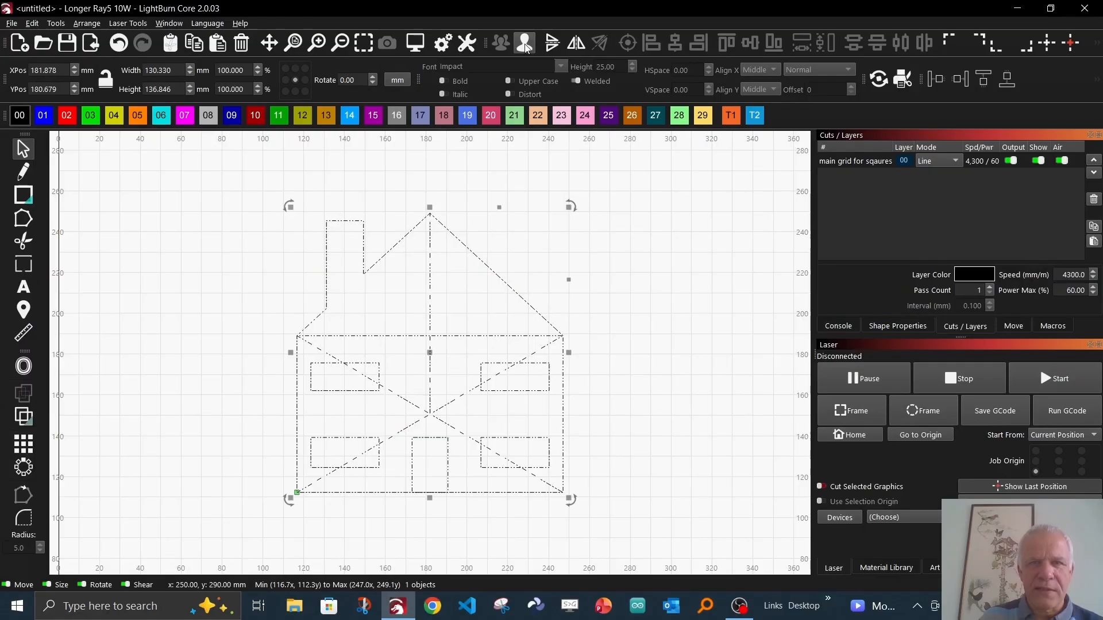
pyautogui.click(470, 88)
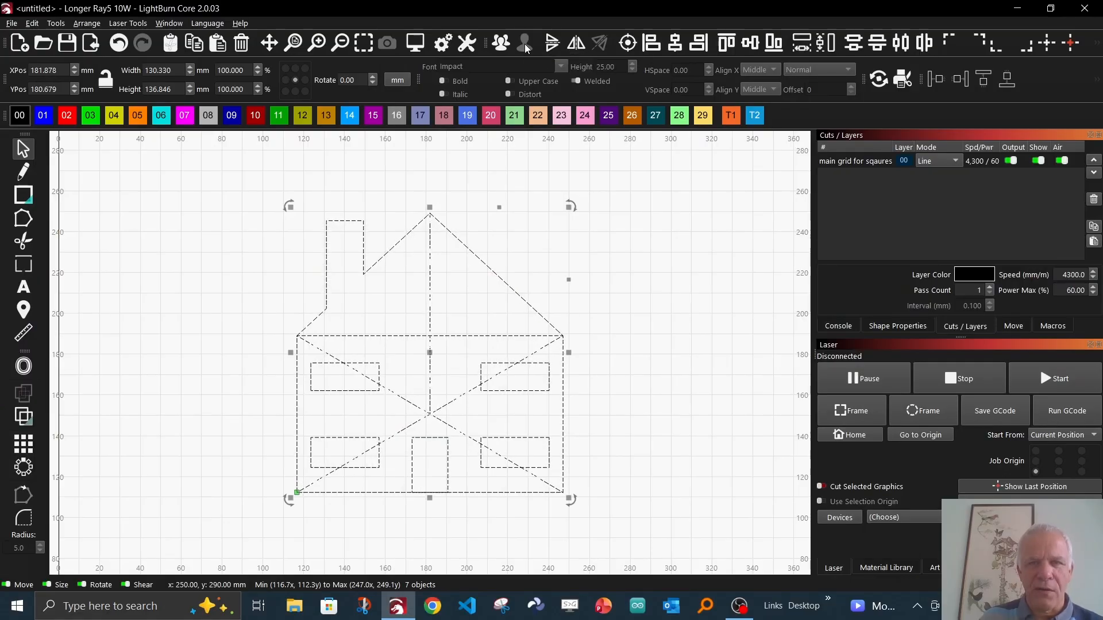
# Select the house outline and the gutter-level line in turn to check which lines are joined together.
pyautogui.click(686, 255)
pyautogui.click(506, 280)
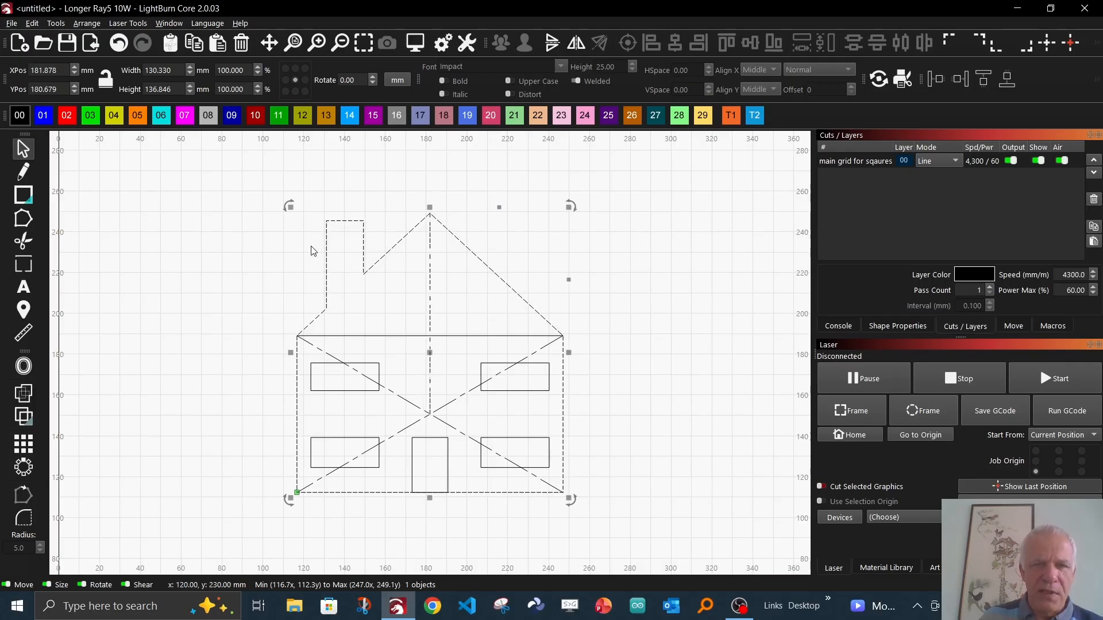
pyautogui.click(408, 335)
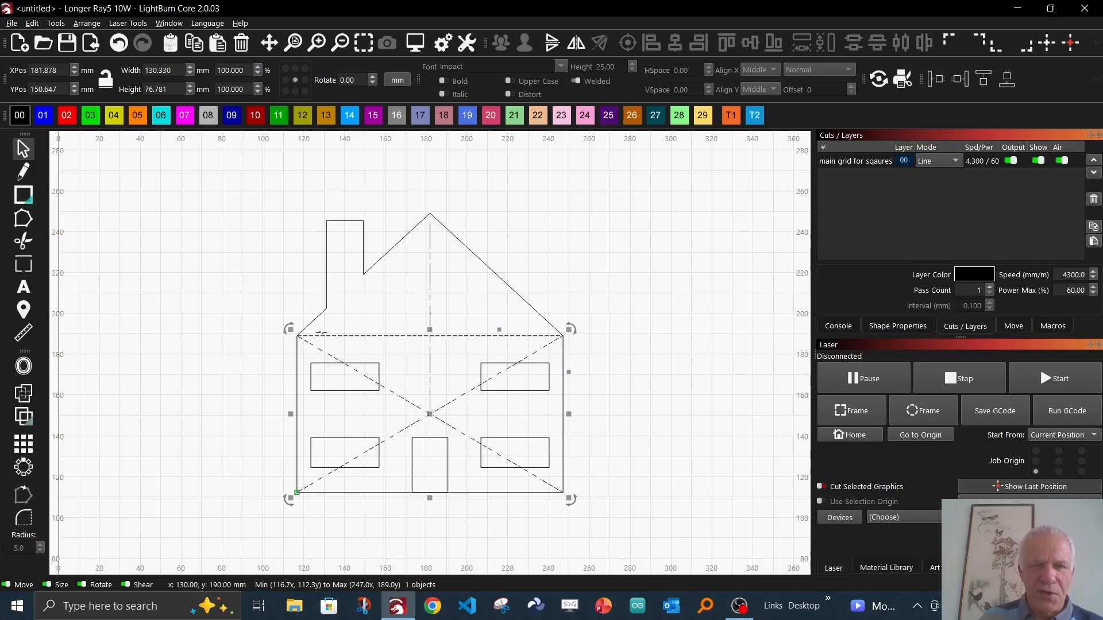
pyautogui.click(627, 288)
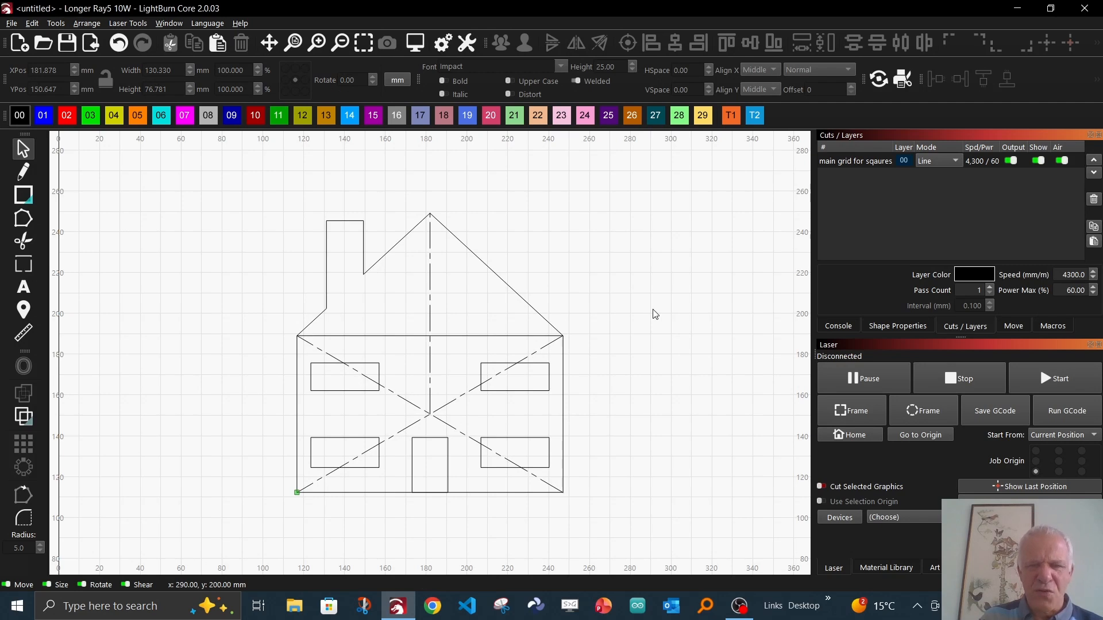
# Try deleting the joined gutter line and crossing diagonals, and undo the deletion.
pyautogui.click(467, 392)
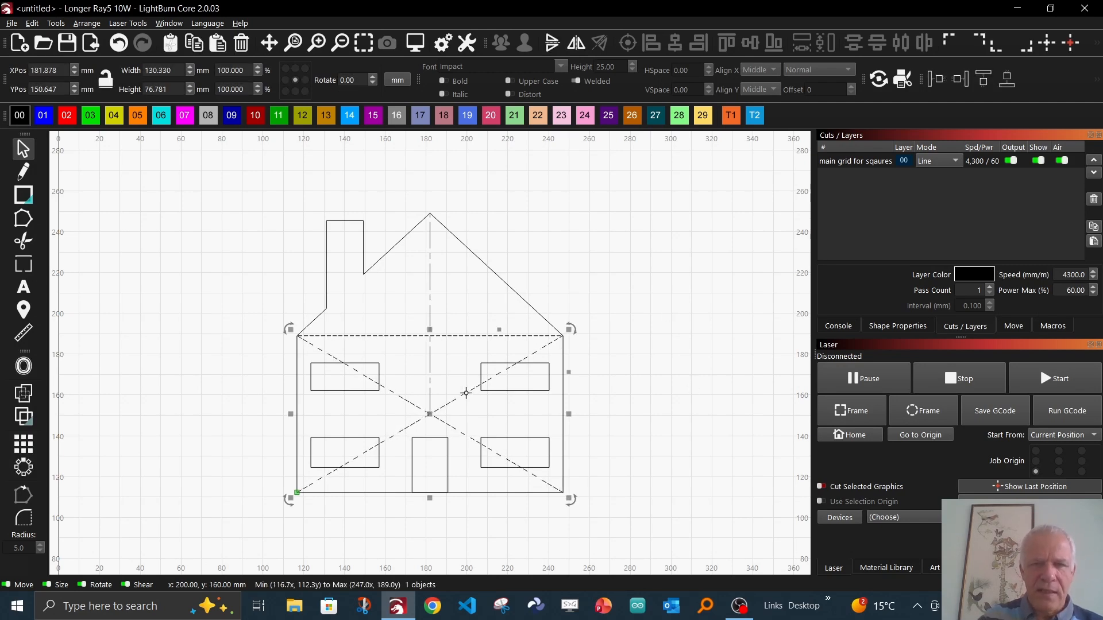
pyautogui.press('Escape')
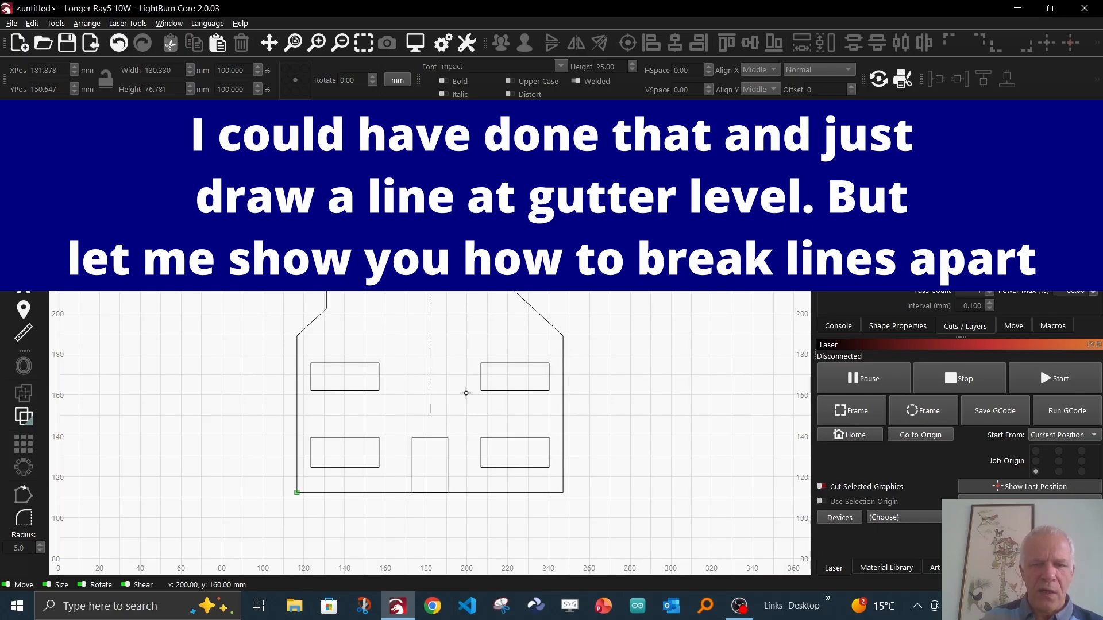
pyautogui.click(466, 393)
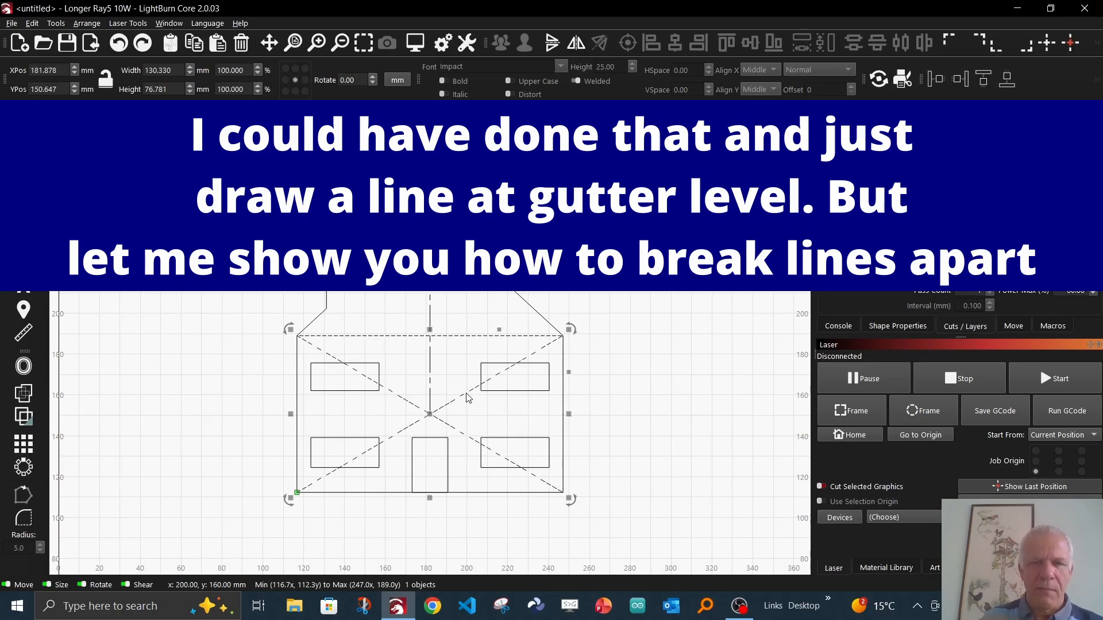
pyautogui.hotkey('alt', 'b')
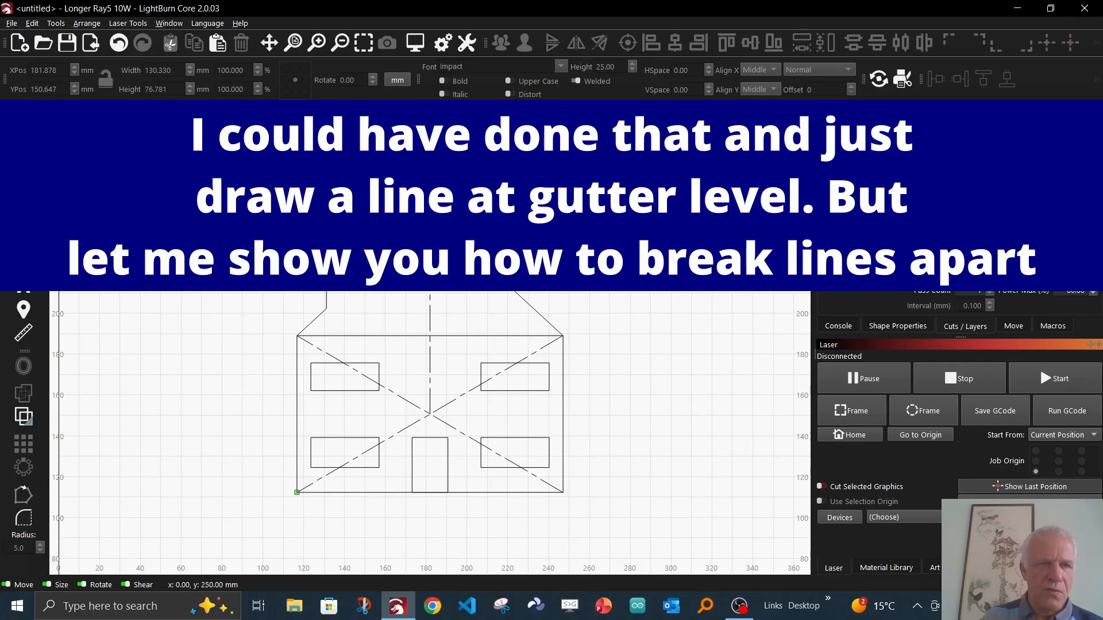
# Edit the nodes of the joined gutter line and diagonals and break the path at the upper-left wall corner.
pyautogui.click(27, 245)
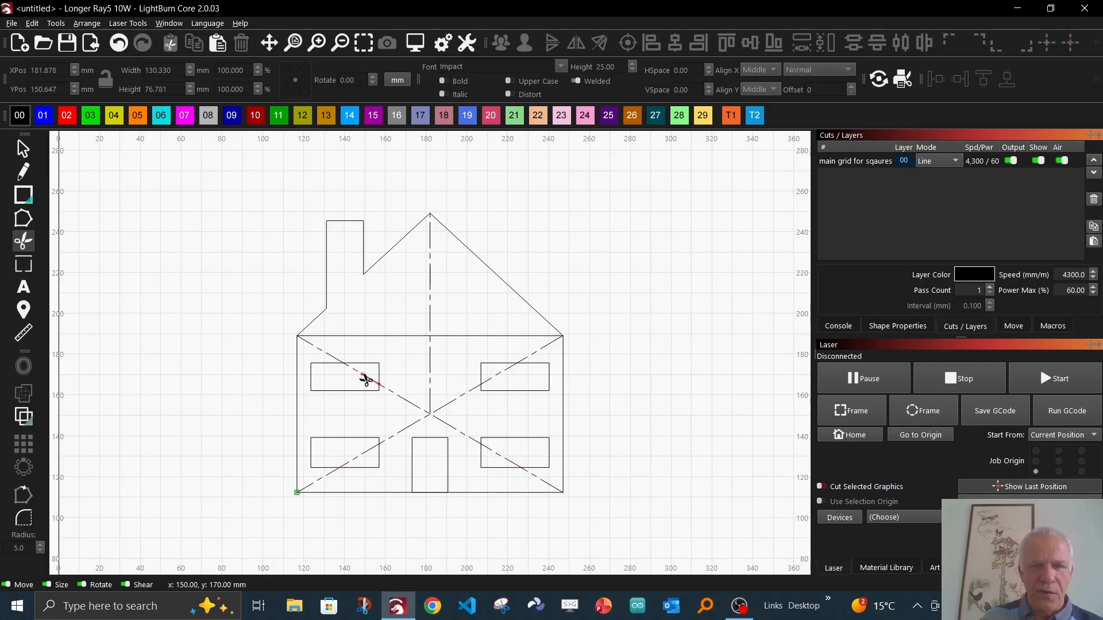
pyautogui.hotkey('ctrl', '`')
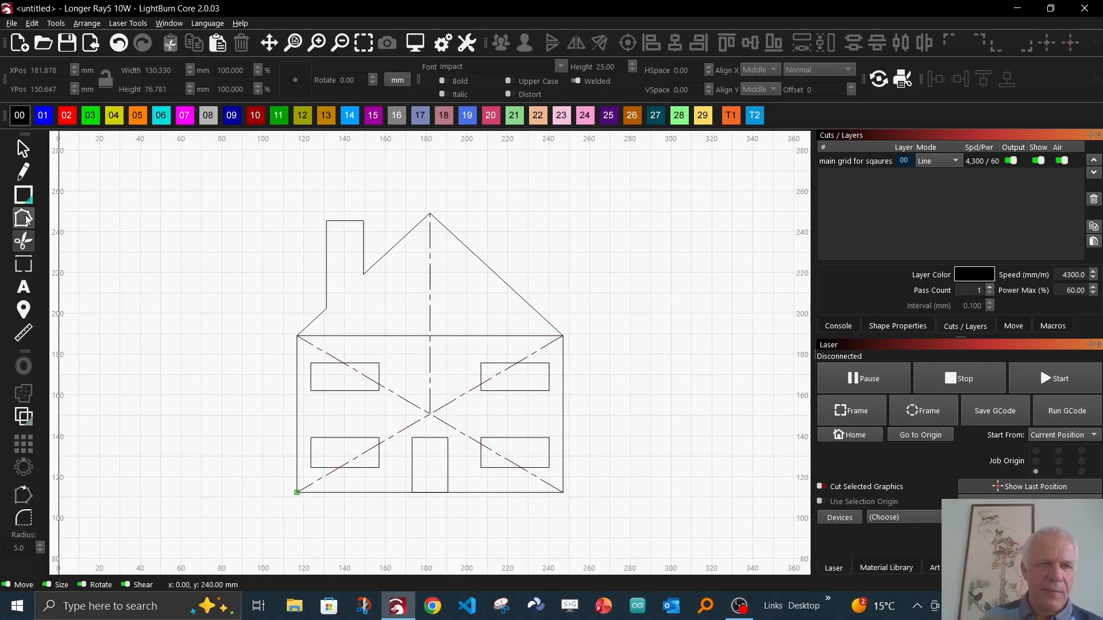
pyautogui.click(332, 348)
pyautogui.scroll(2, 436, 389)
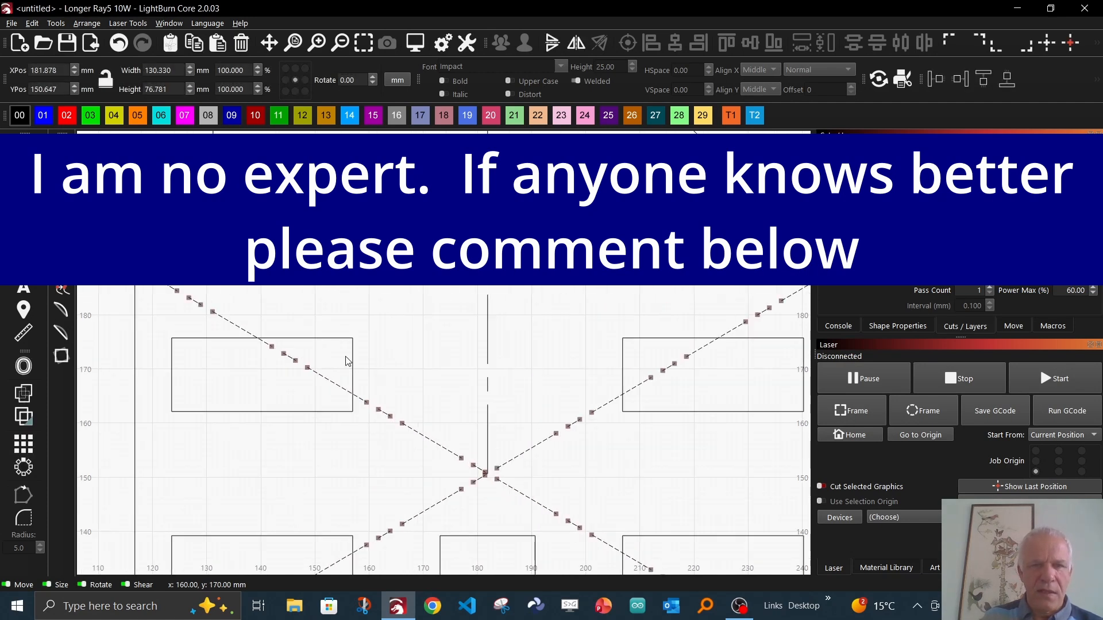
pyautogui.scroll(3, 409, 376)
pyautogui.scroll(4, 234, 312)
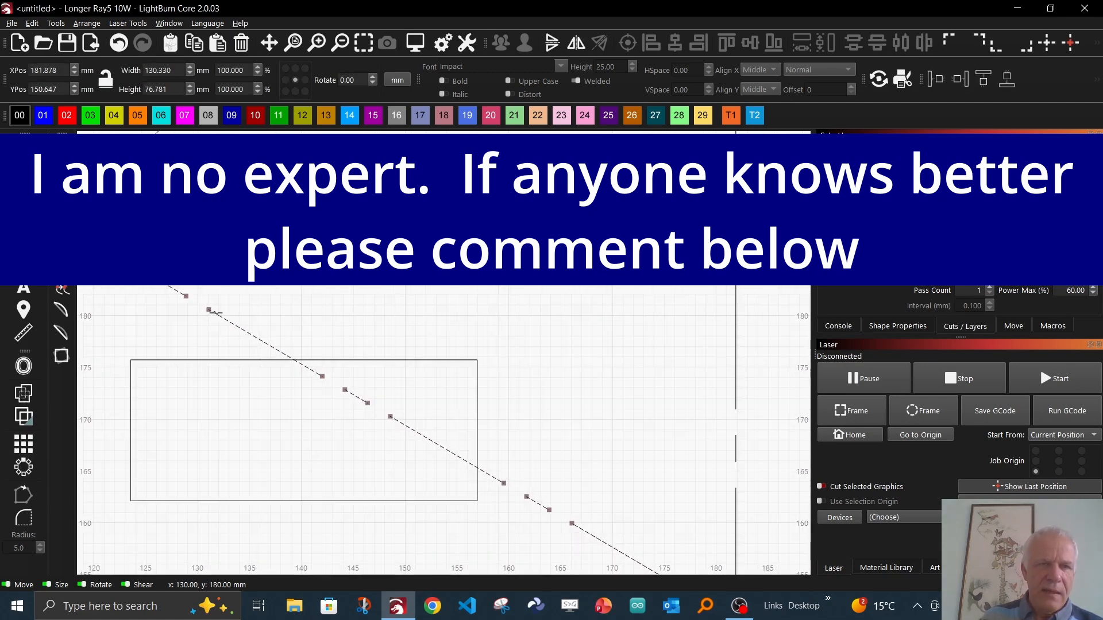
pyautogui.scroll(-2, 242, 316)
pyautogui.scroll(1, 213, 309)
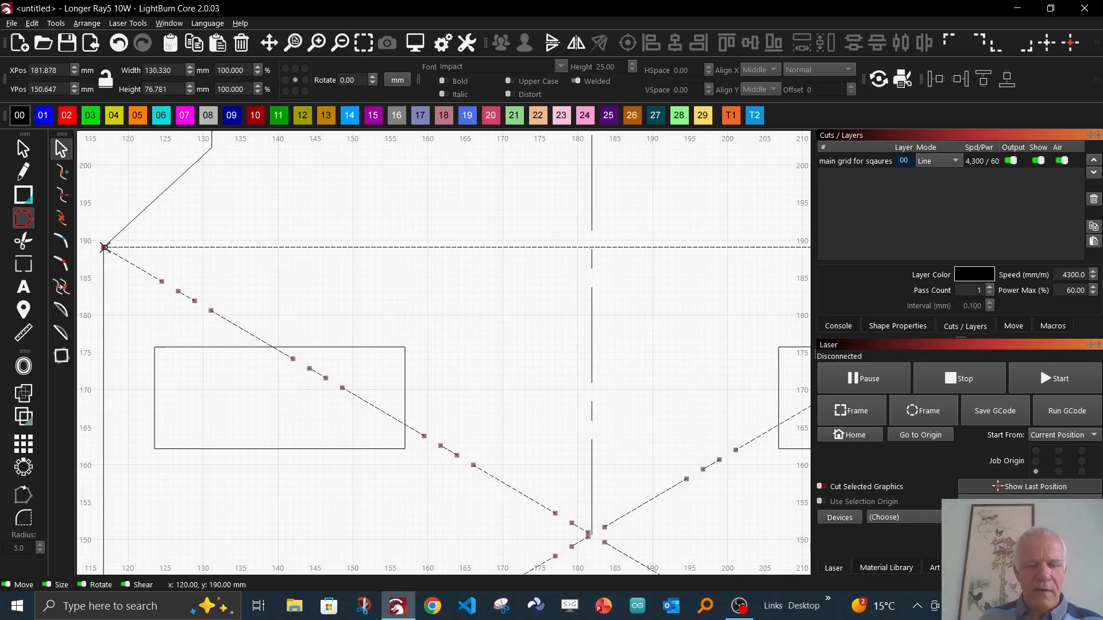
pyautogui.scroll(-4, 316, 322)
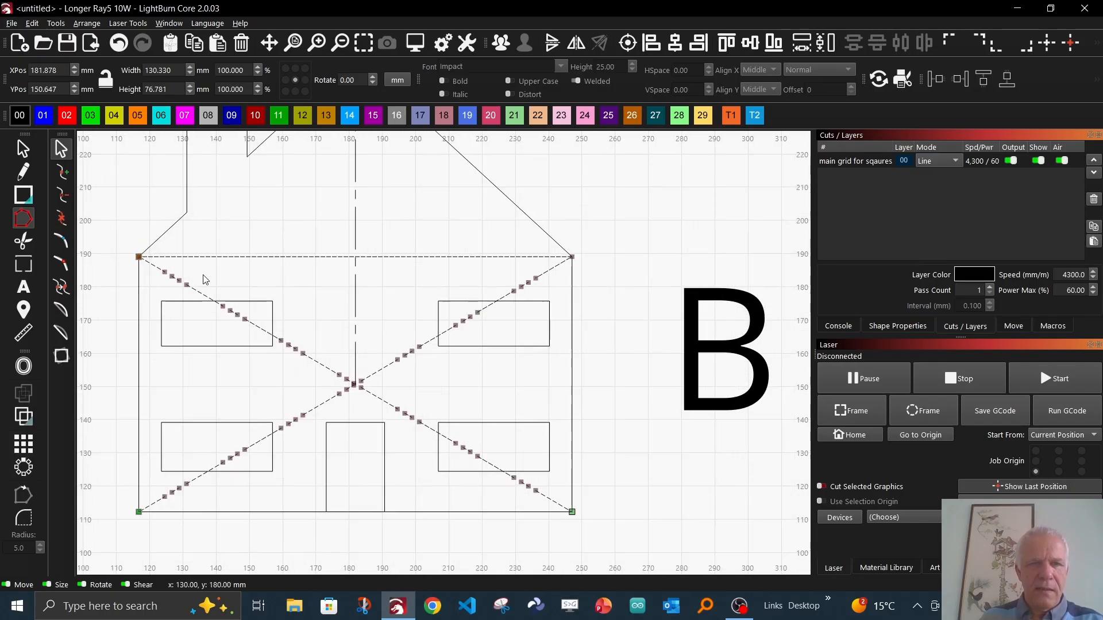
# Break the joined diagonal path at the lower-right wall corner of the house.
pyautogui.scroll(4, 470, 435)
pyautogui.scroll(4, 470, 435)
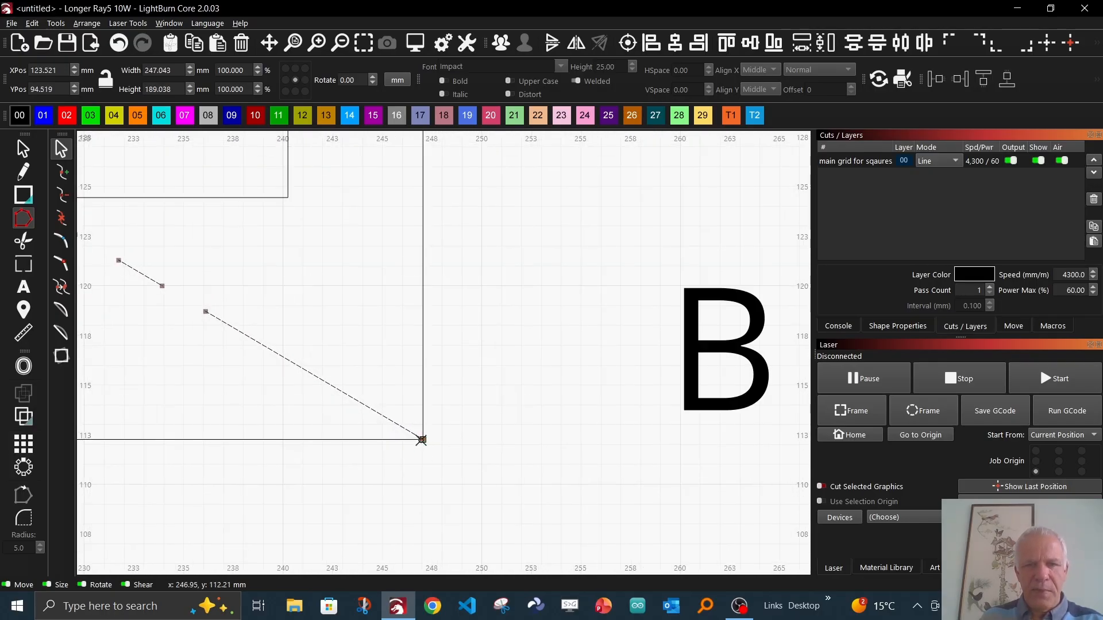
pyautogui.scroll(-4, 421, 440)
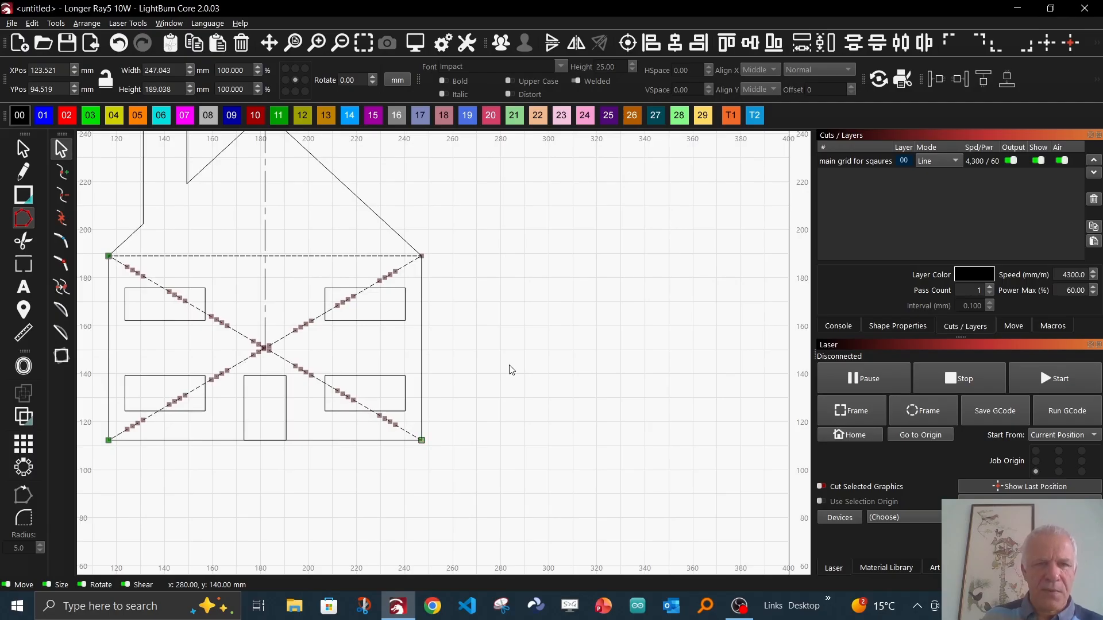
# Delete the separated dashed diagonal running from the upper-left to the lower-right wall corner.
pyautogui.click(23, 149)
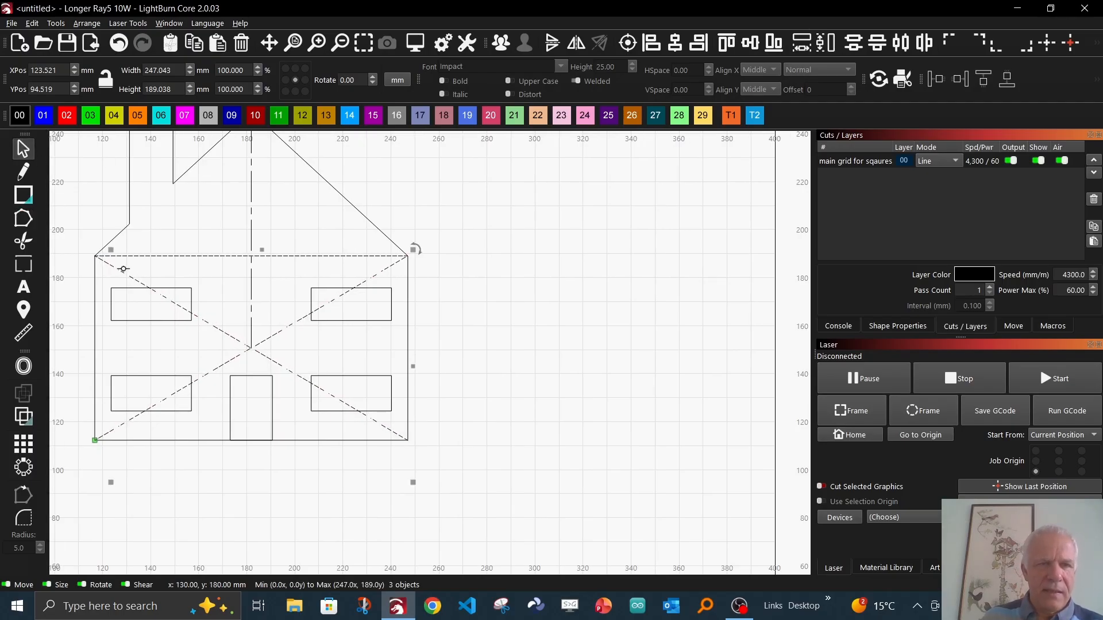
pyautogui.click(535, 230)
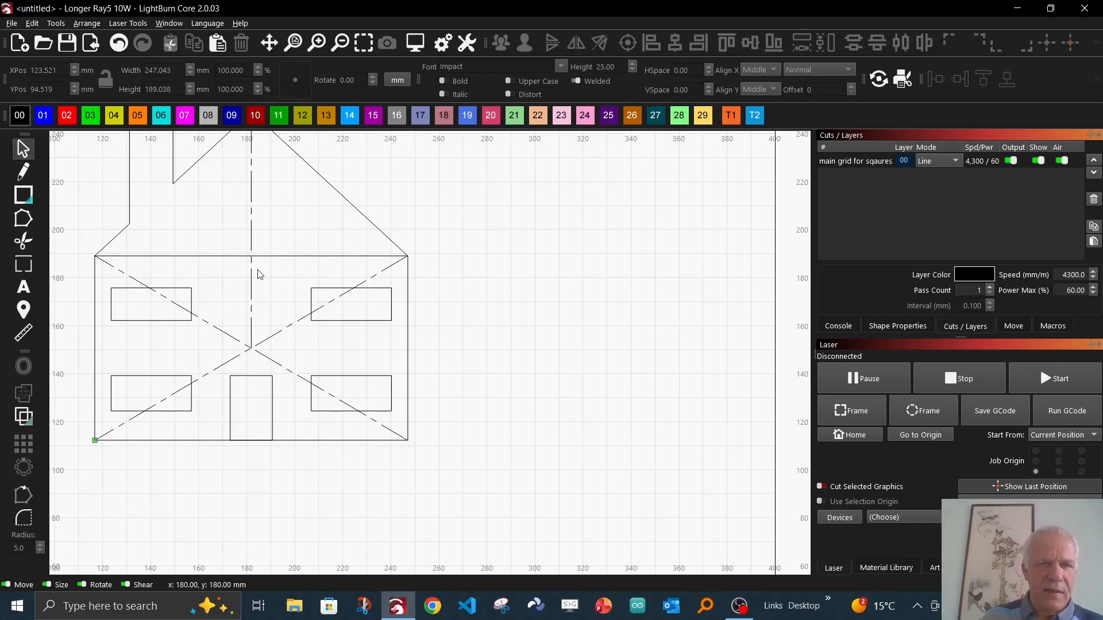
pyautogui.click(130, 278)
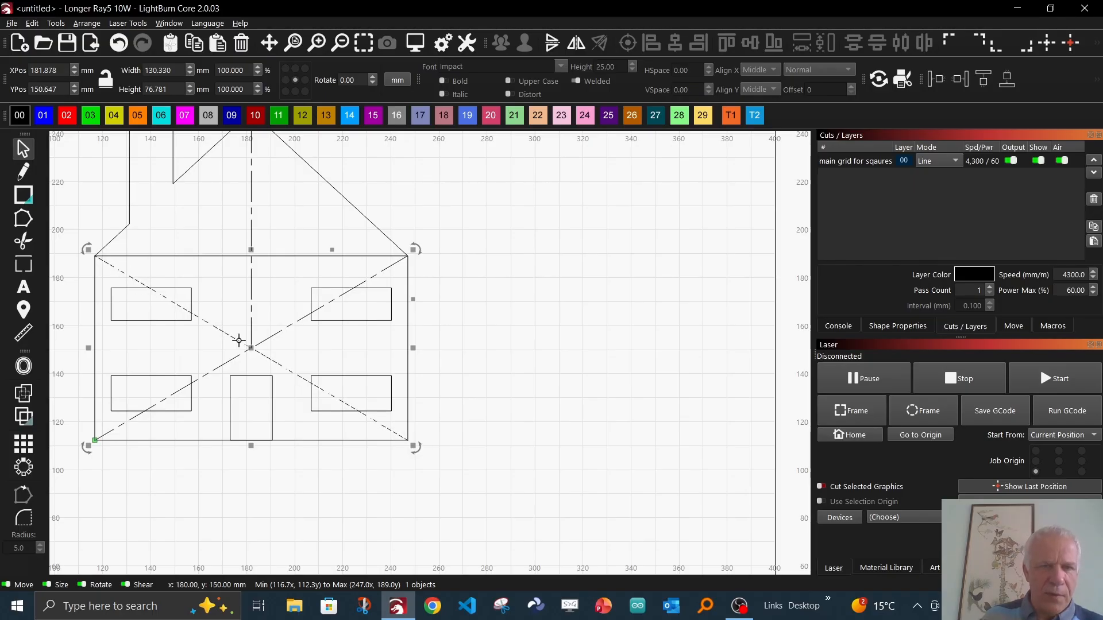
pyautogui.scroll(6, 186, 308)
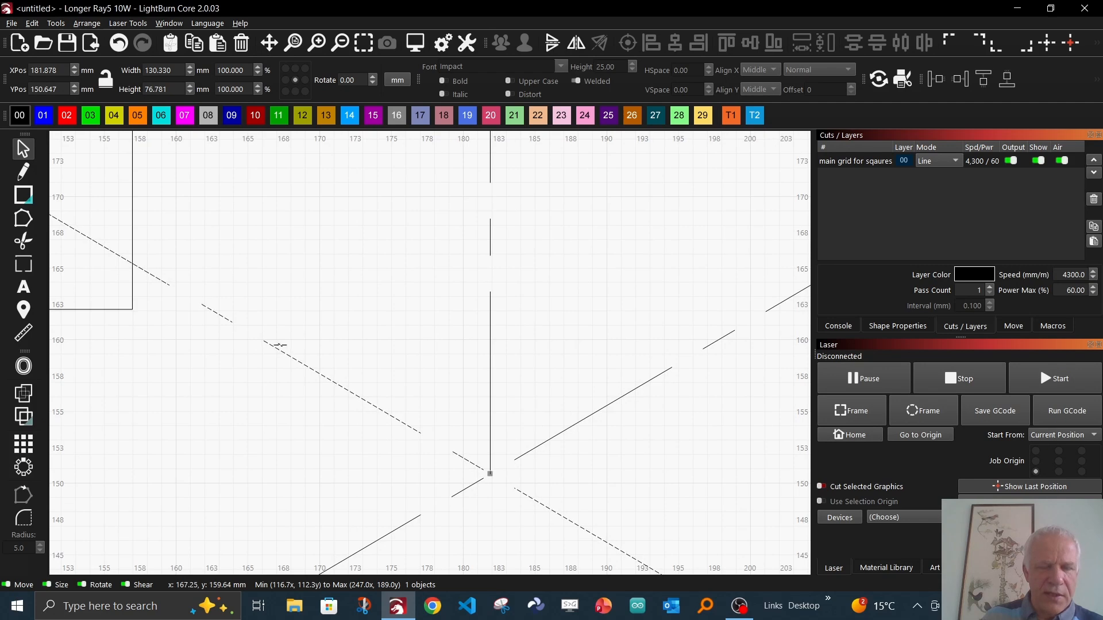
pyautogui.scroll(-8, 280, 345)
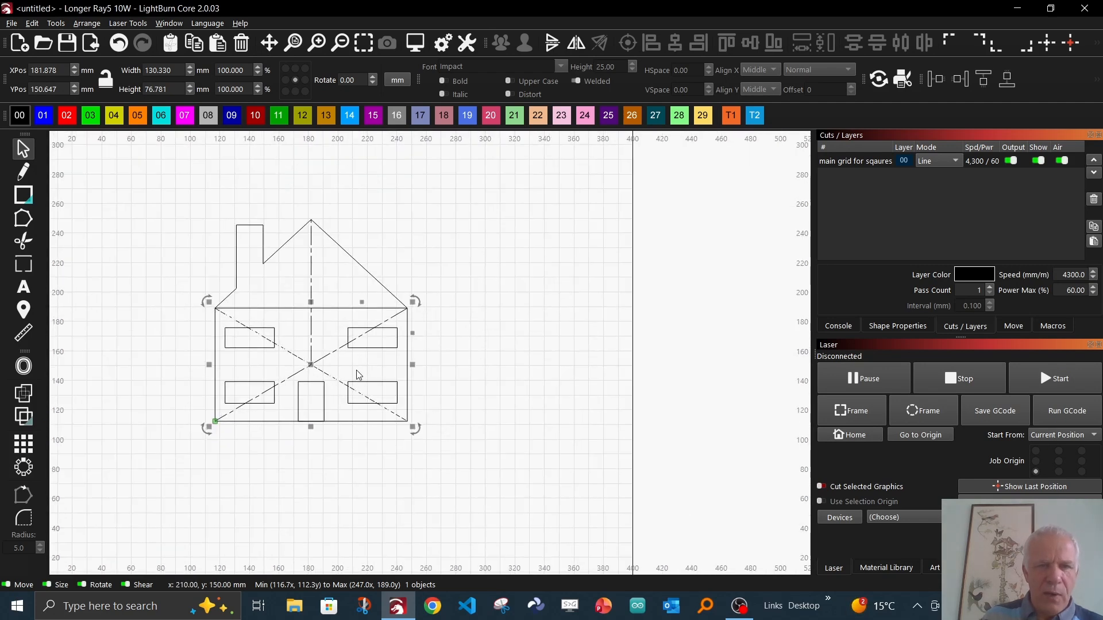
pyautogui.press('Delete')
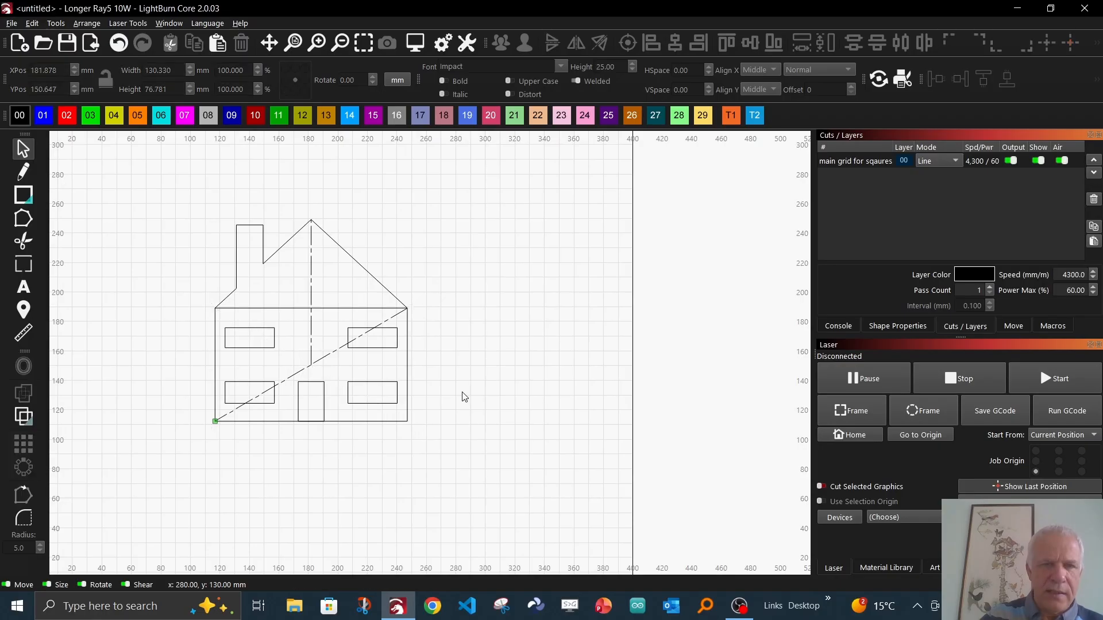
# Edit the nodes of the joined gutter line and dashed diagonal and break the path at the upper-right wall corner.
pyautogui.scroll(2, 386, 414)
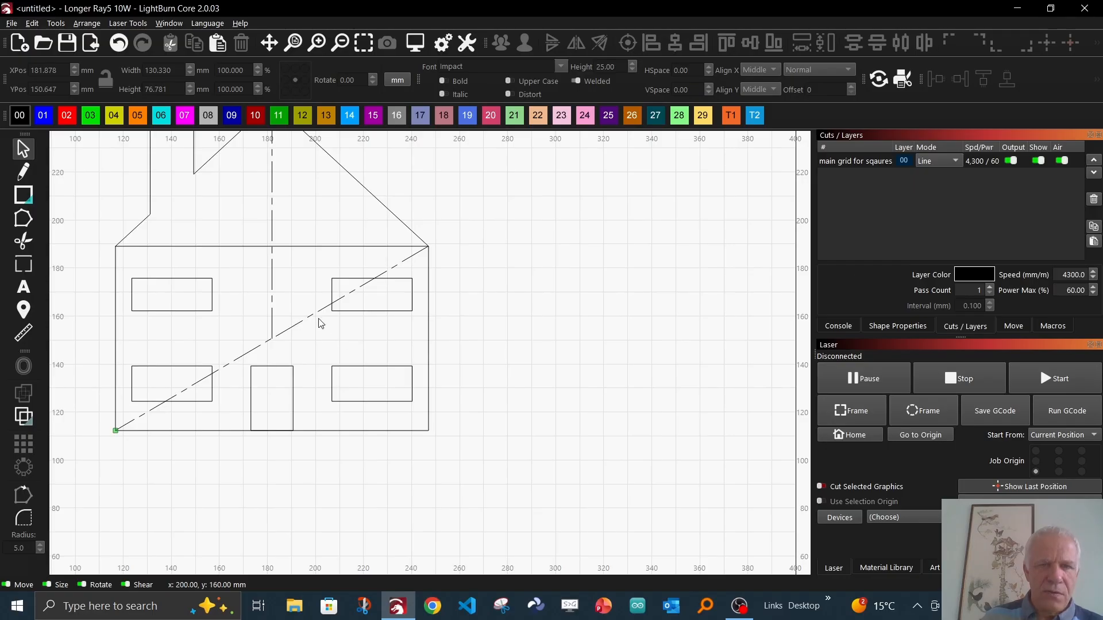
pyautogui.click(299, 324)
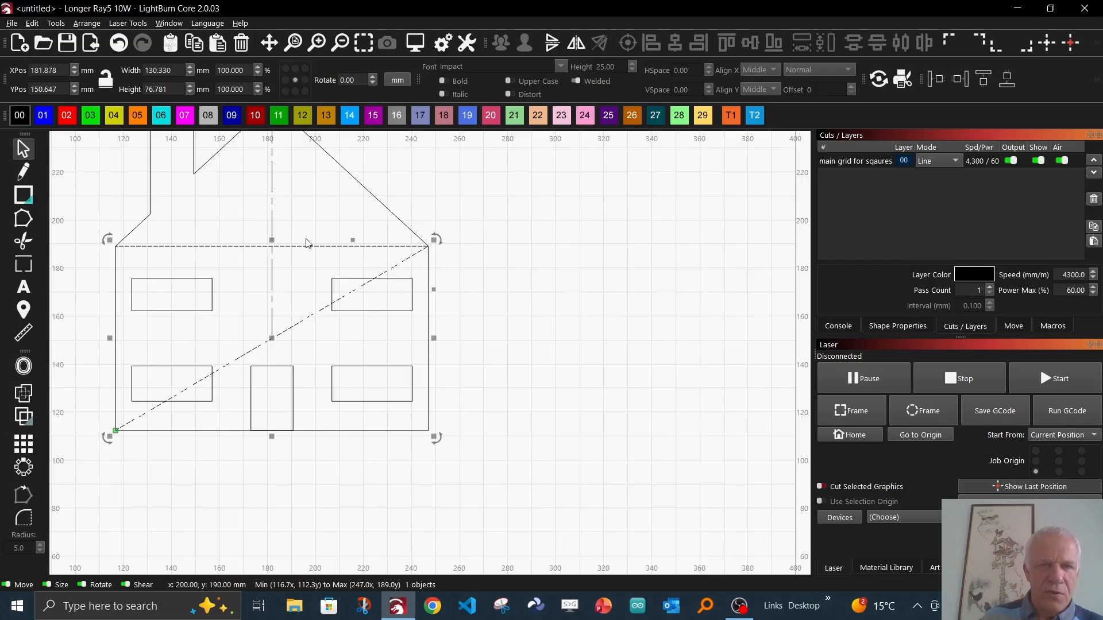
pyautogui.click(89, 171)
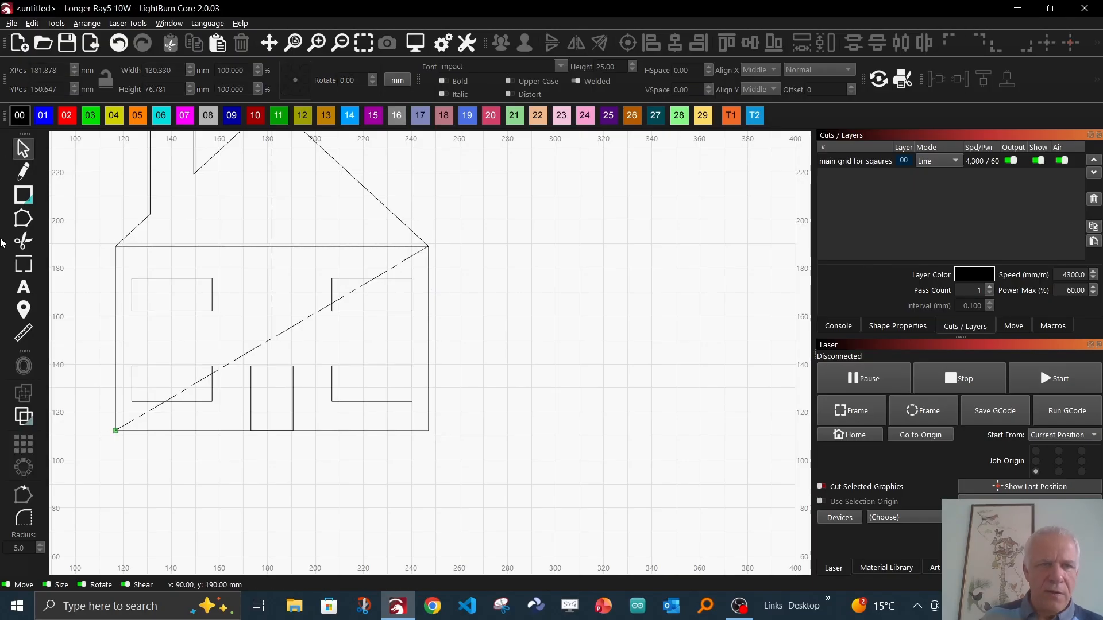
pyautogui.click(24, 218)
pyautogui.scroll(4, 364, 256)
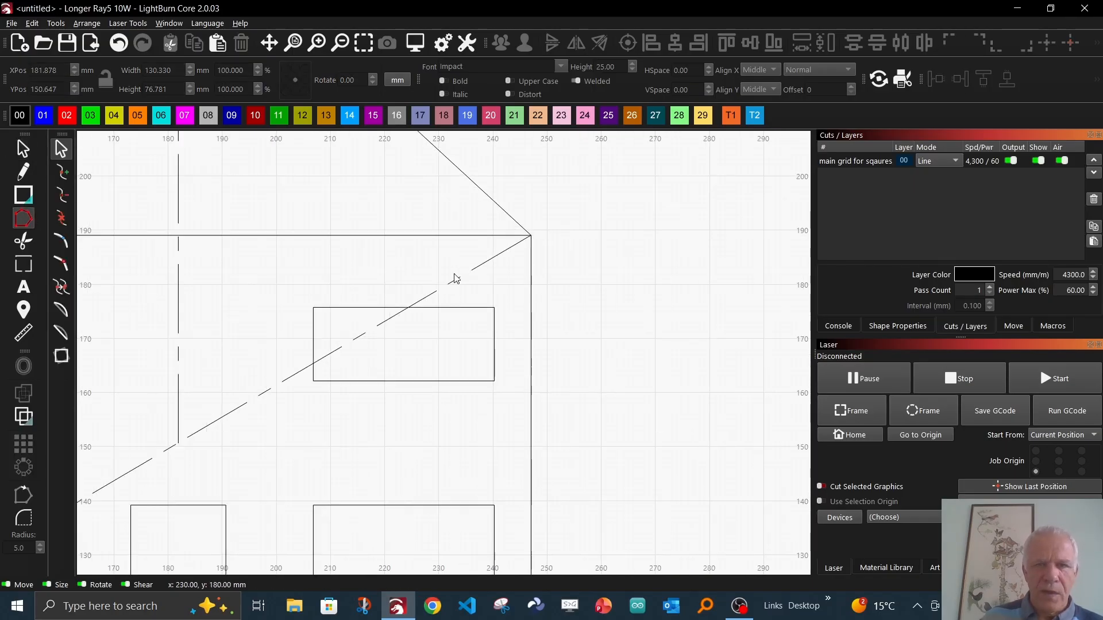
pyautogui.scroll(5, 484, 263)
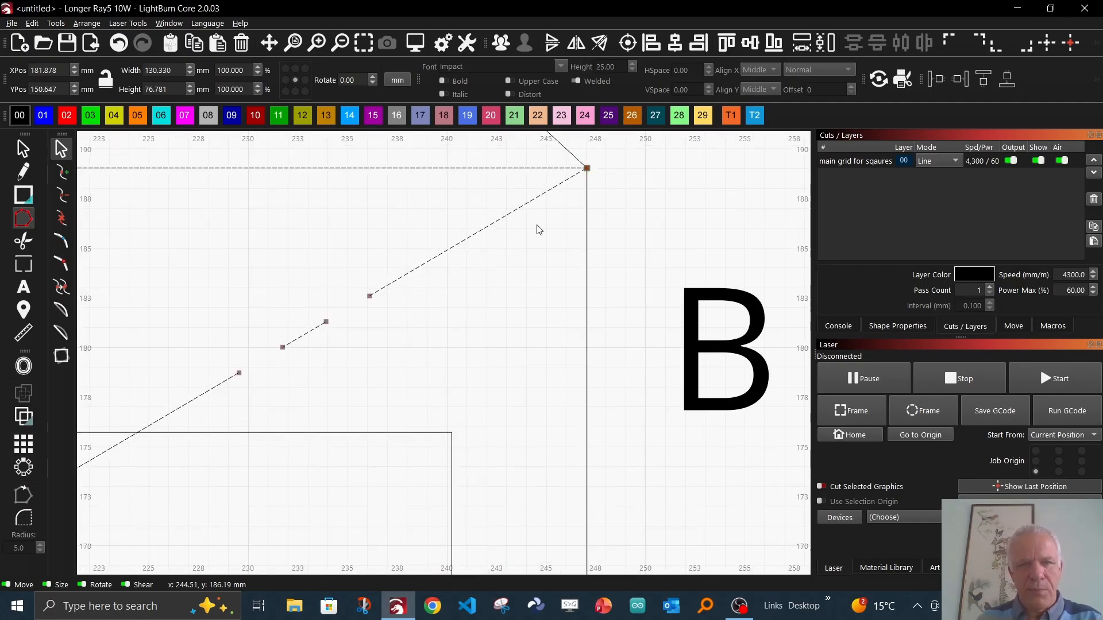
# Break the dashed diagonal from the house outline at the lower-left wall corner.
pyautogui.scroll(-10, 144, 466)
pyautogui.scroll(8, 303, 320)
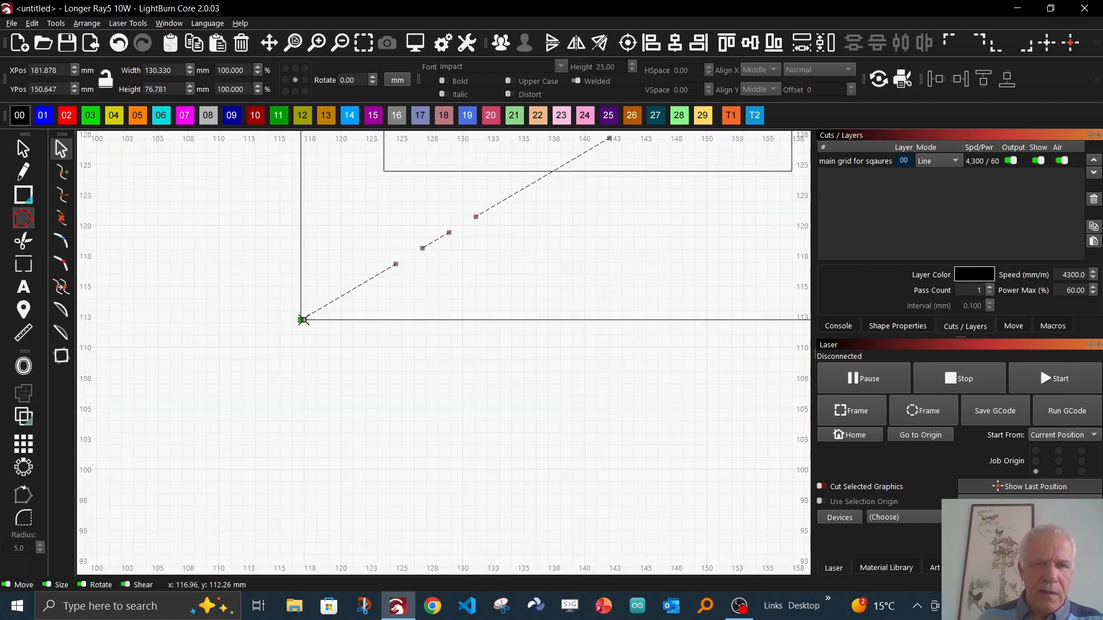
pyautogui.press('b')
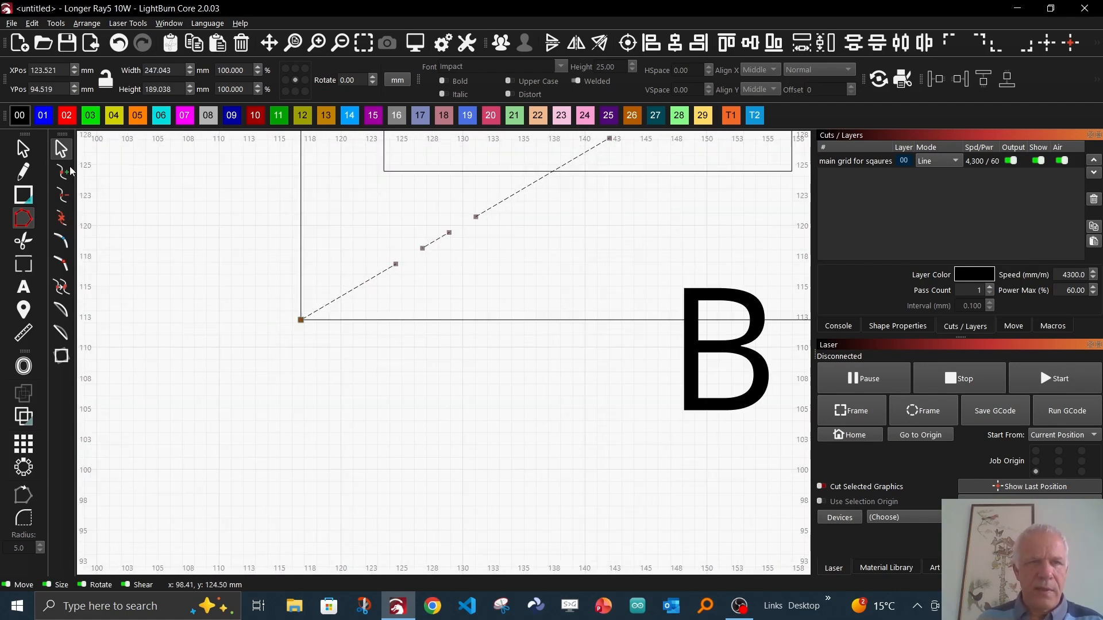
# Delete the separated dashed diagonal running from the lower-left to the upper-right wall corner.
pyautogui.click(26, 152)
pyautogui.scroll(-6, 416, 350)
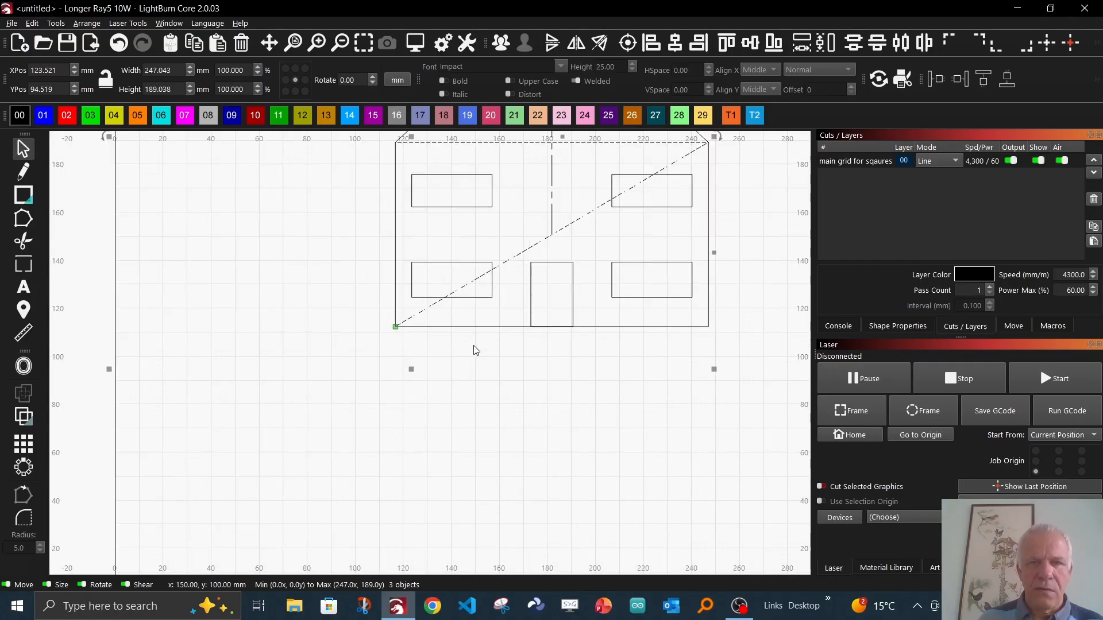
pyautogui.click(510, 369)
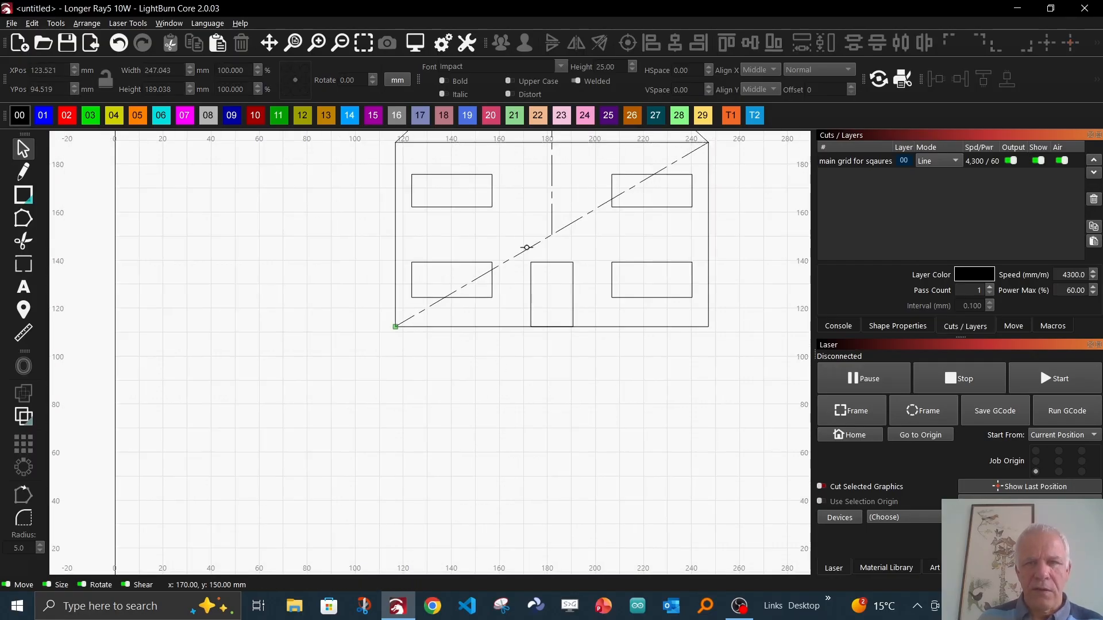
pyautogui.click(527, 248)
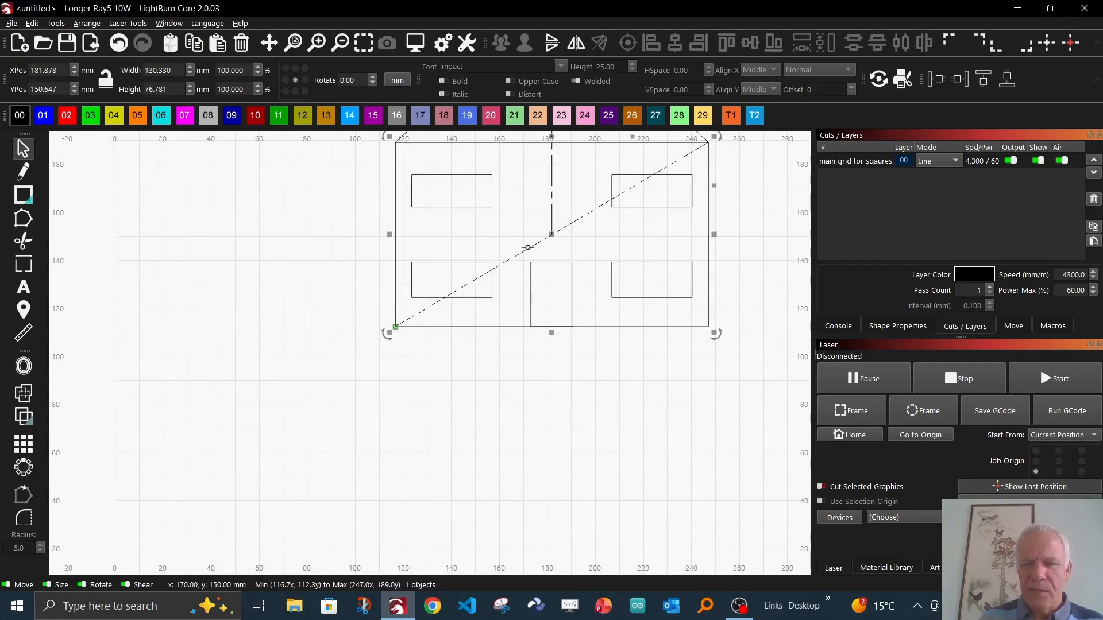
pyautogui.press('Delete')
pyautogui.scroll(-3, 527, 248)
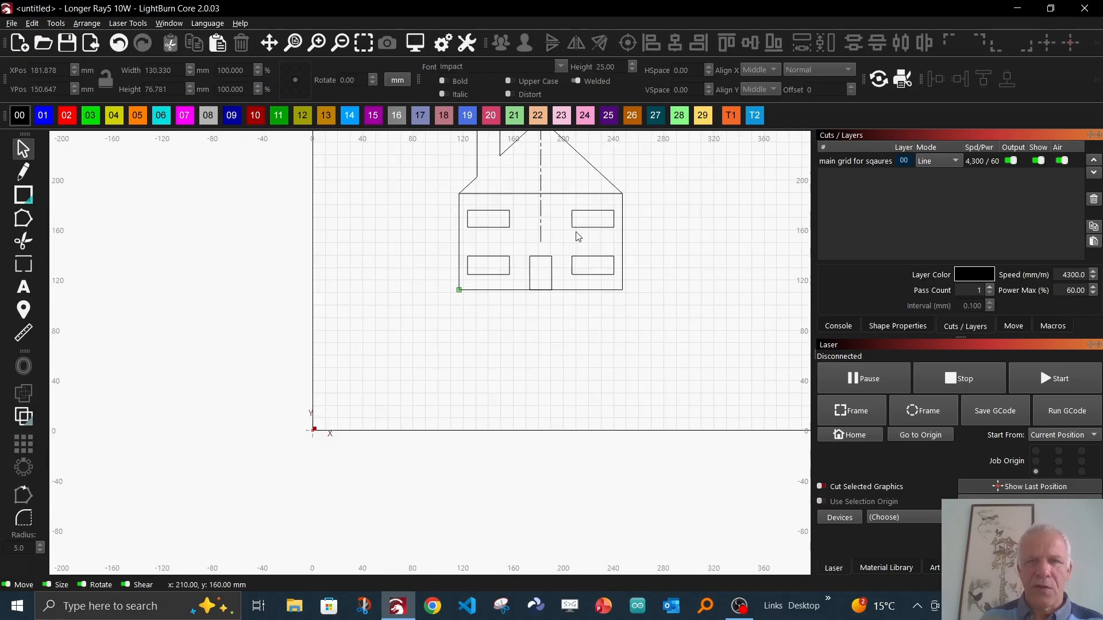
# Check whether the vertical dashed centreline below the roof peak is joined to the house outline.
pyautogui.scroll(4, 475, 371)
pyautogui.scroll(-4, 448, 318)
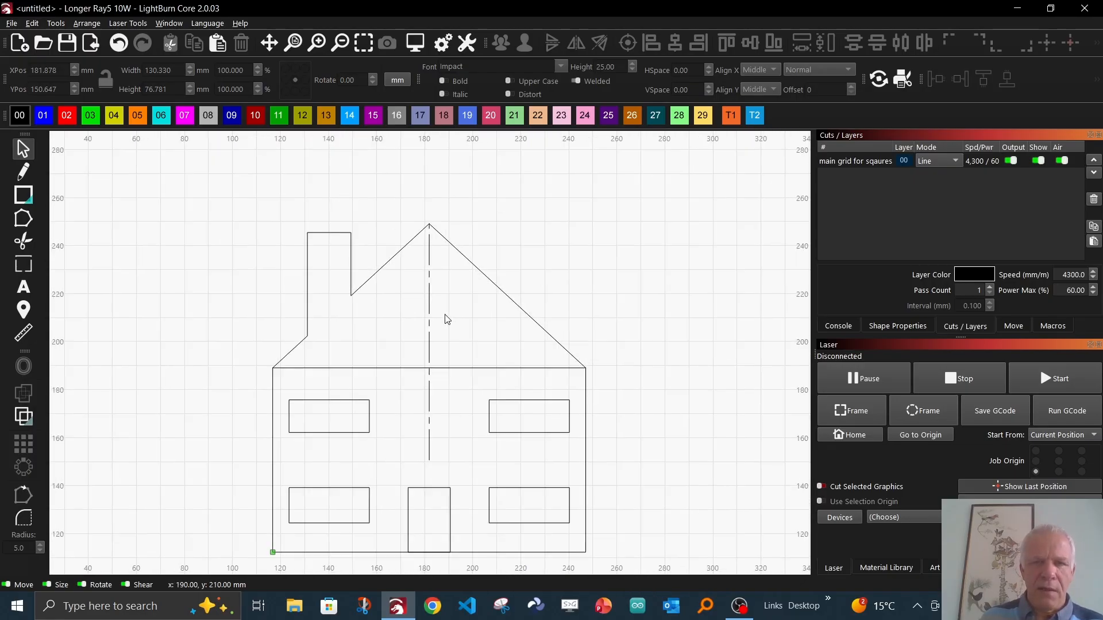
pyautogui.scroll(6, 430, 343)
pyautogui.scroll(-2, 429, 343)
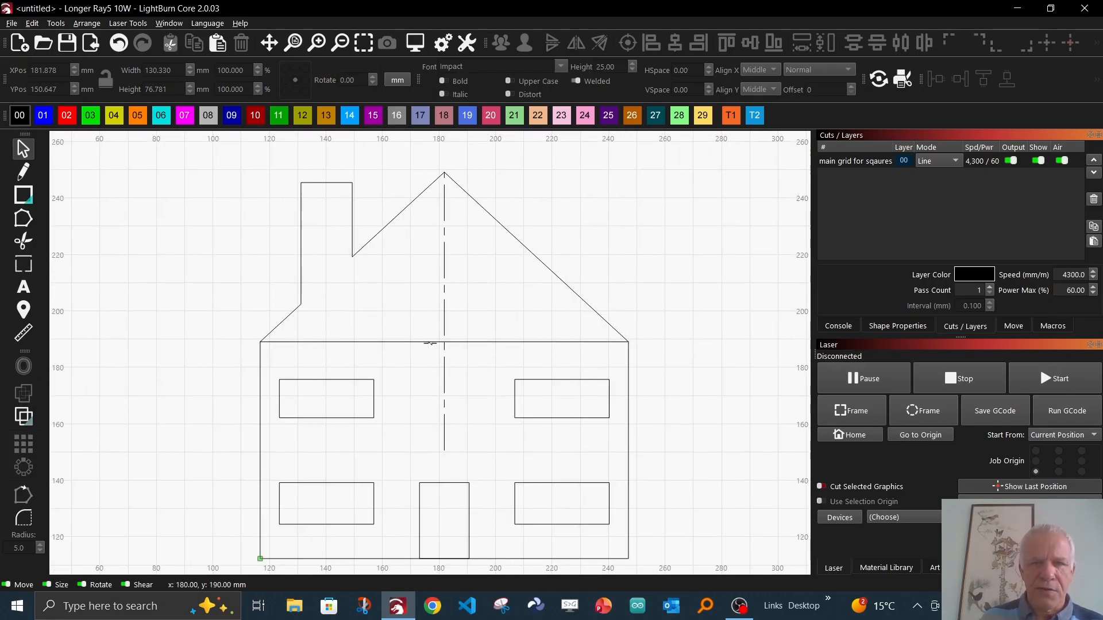
pyautogui.scroll(1, 451, 326)
pyautogui.scroll(-1, 472, 309)
pyautogui.moveTo(483, 287)
pyautogui.mouseDown()
pyautogui.moveTo(454, 206)
pyautogui.moveTo(385, 251)
pyautogui.moveTo(381, 271)
pyautogui.moveTo(436, 250)
pyautogui.moveTo(546, 283)
pyautogui.moveTo(506, 281)
pyautogui.moveTo(650, 283)
pyautogui.moveTo(458, 251)
pyautogui.moveTo(488, 281)
pyautogui.mouseUp()
pyautogui.scroll(-1, 435, 250)
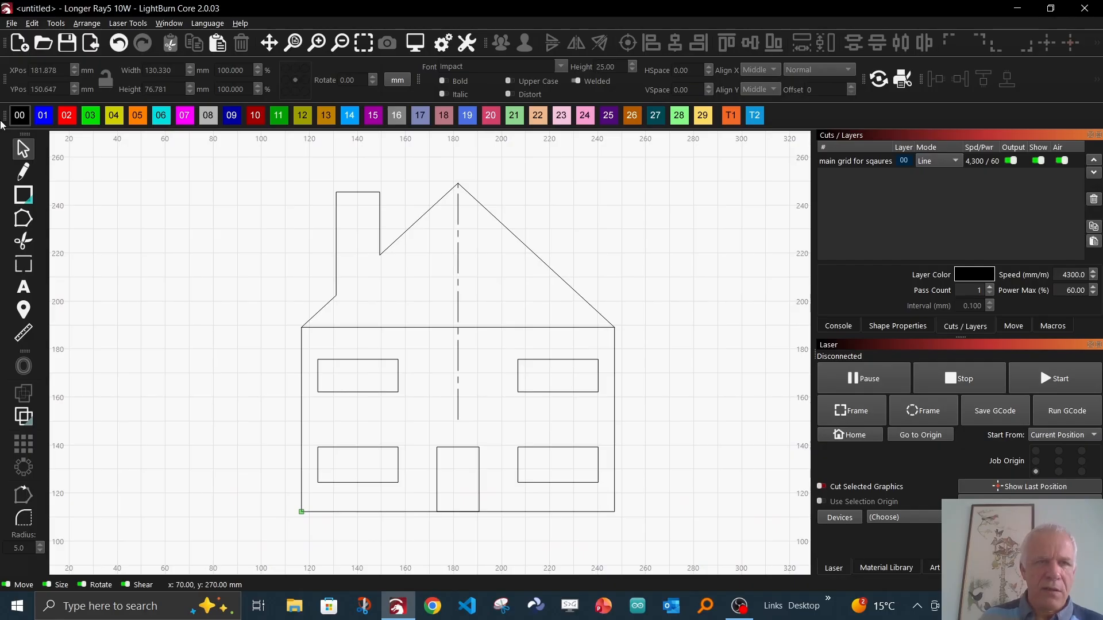
pyautogui.click(458, 262)
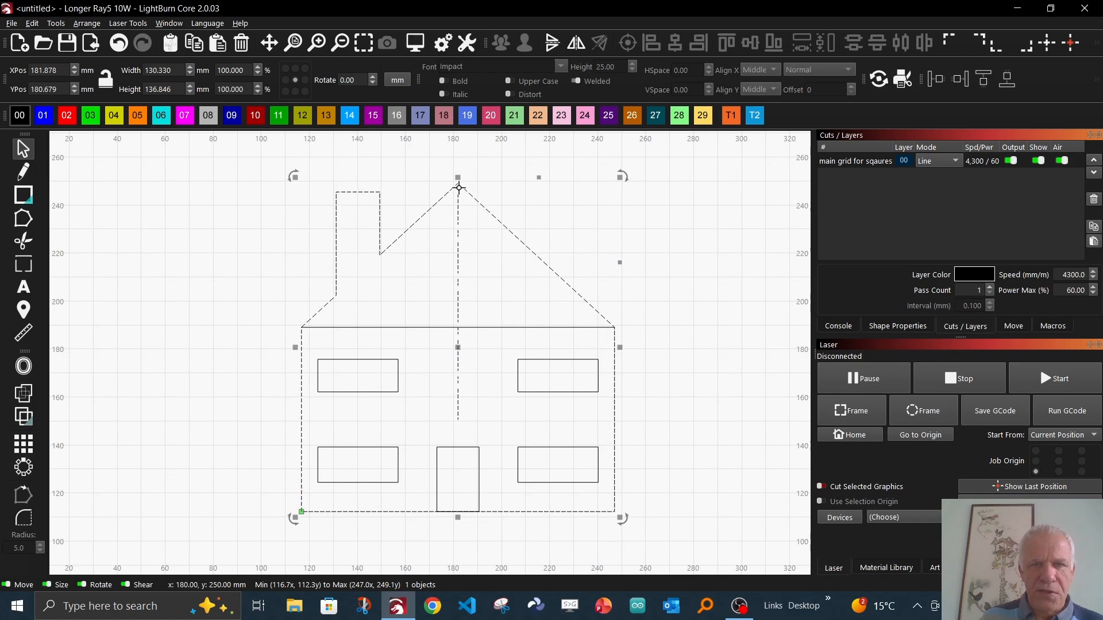
pyautogui.click(444, 247)
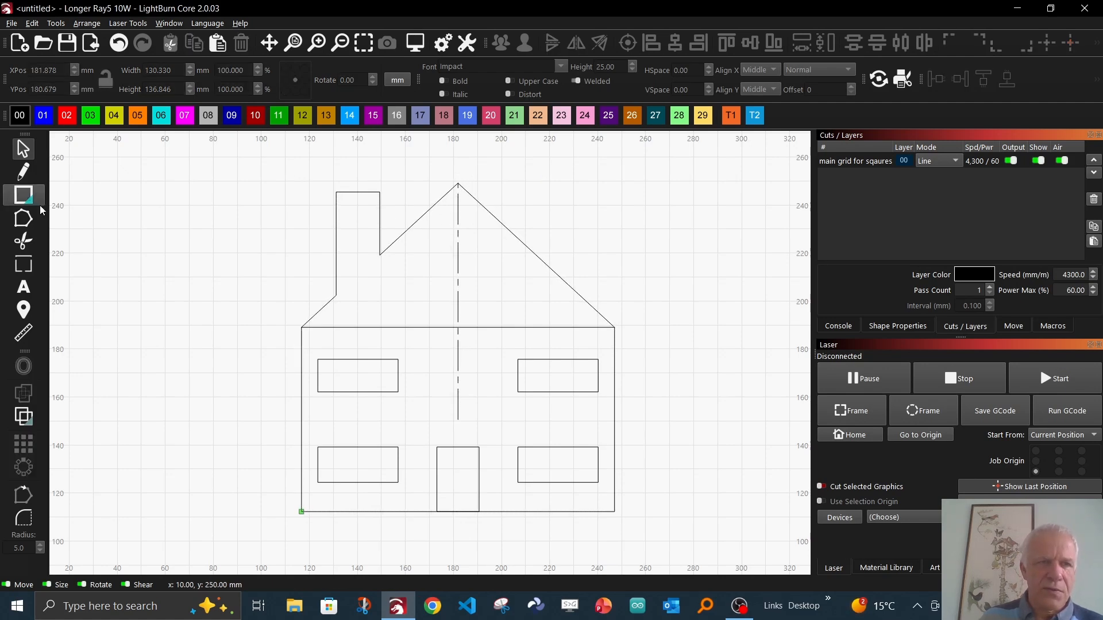
# Edit the nodes of the house outline and break the path at the roof peak where the dashed centreline starts.
pyautogui.click(28, 222)
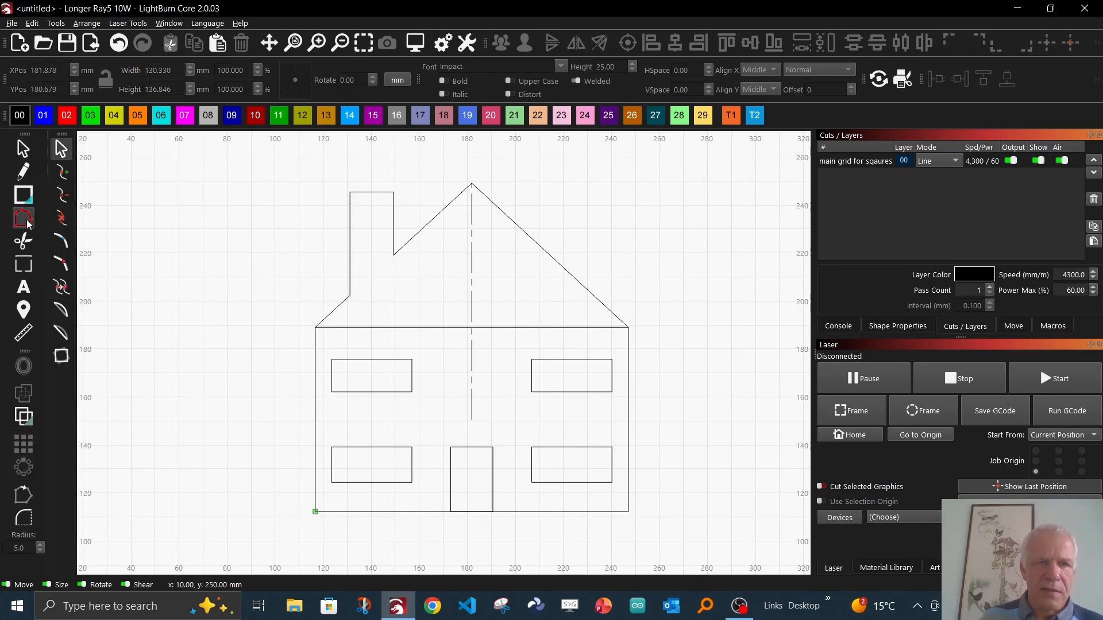
pyautogui.click(472, 211)
pyautogui.scroll(10, 472, 211)
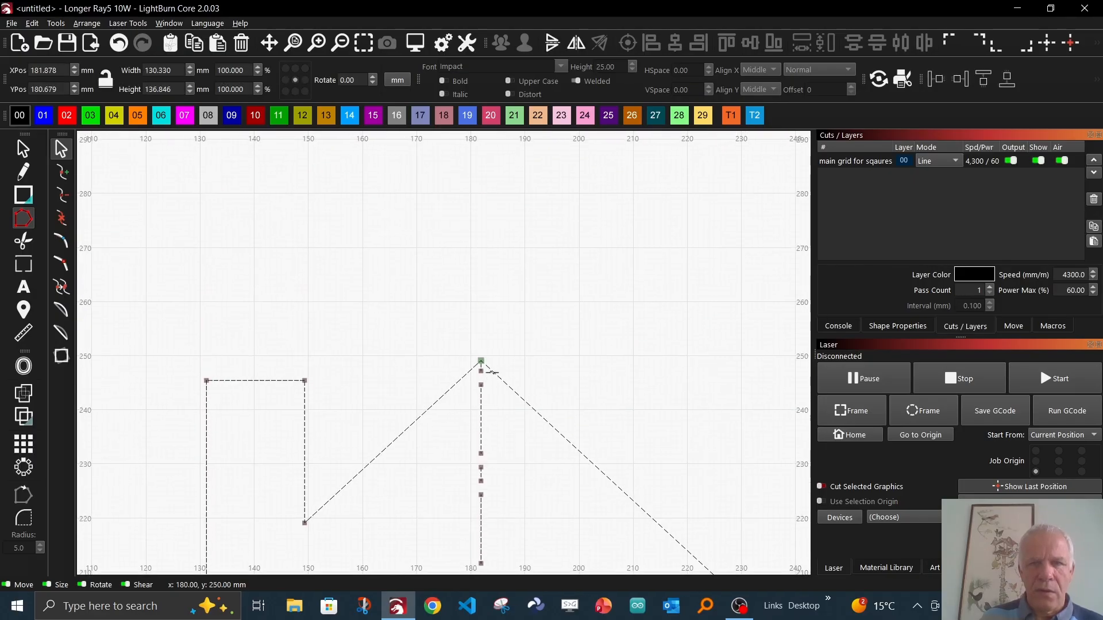
pyautogui.scroll(-5, 441, 325)
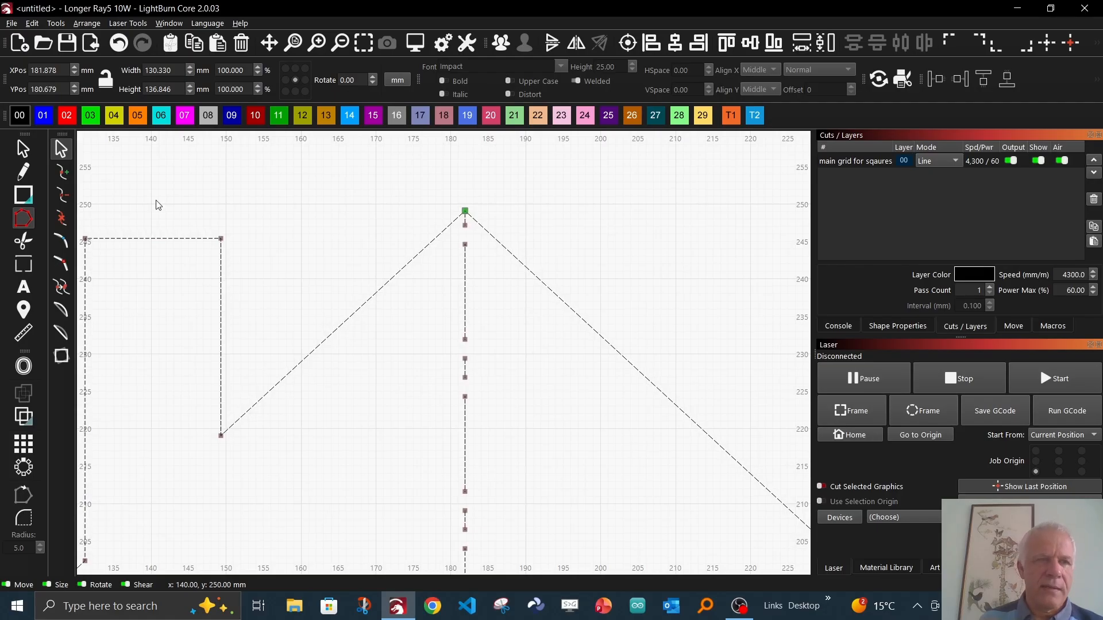
# Delete the separated vertical dashed centreline beneath the roof peak.
pyautogui.click(23, 149)
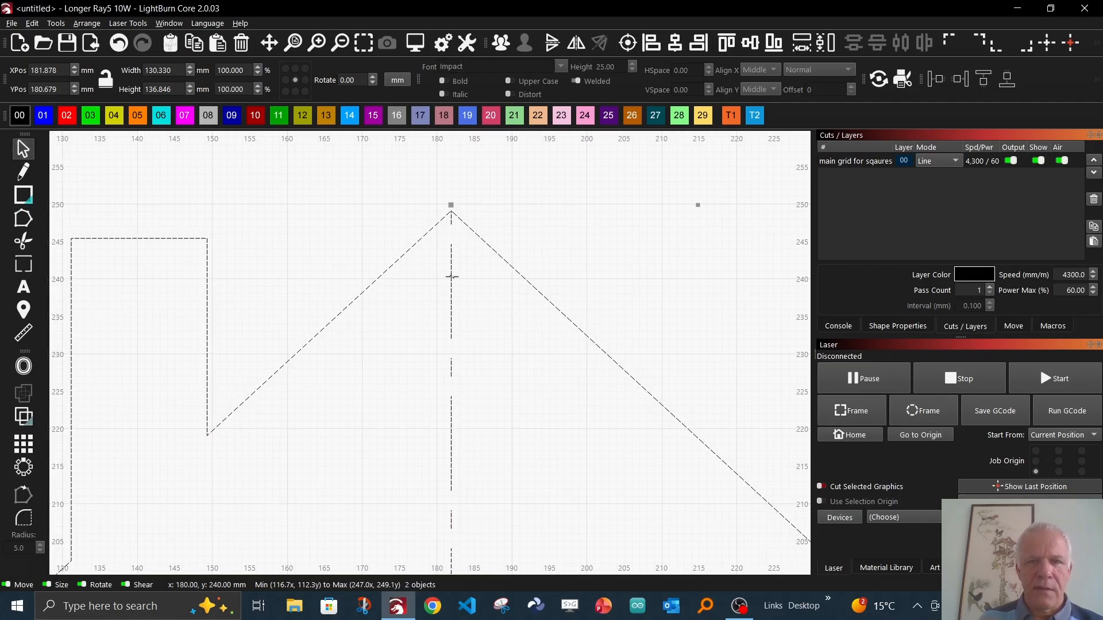
pyautogui.click(559, 224)
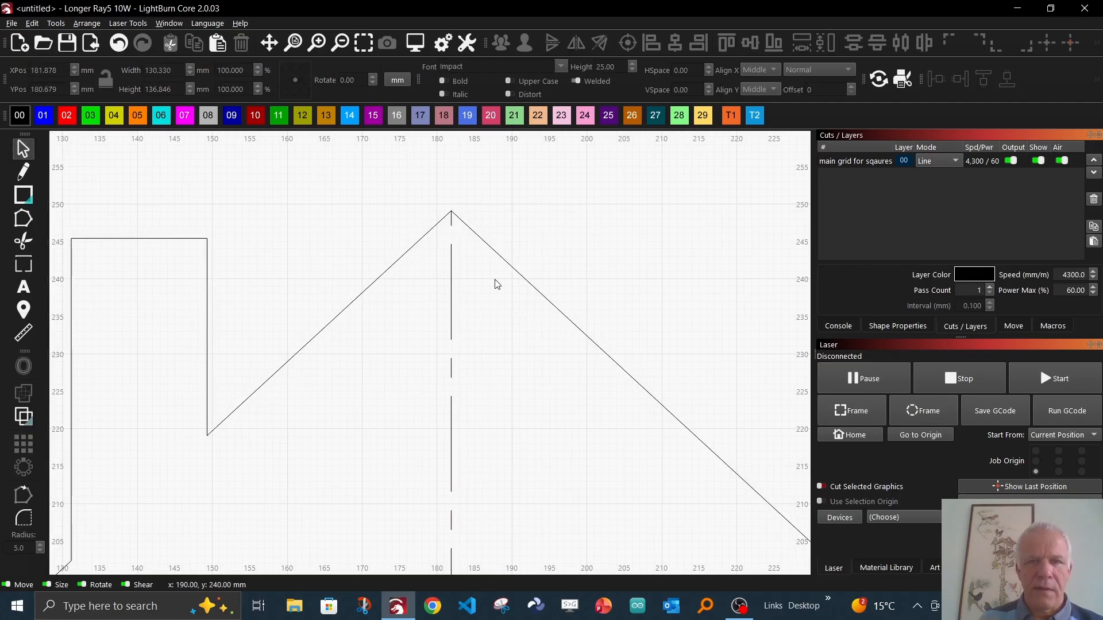
pyautogui.click(450, 281)
pyautogui.scroll(-8, 450, 282)
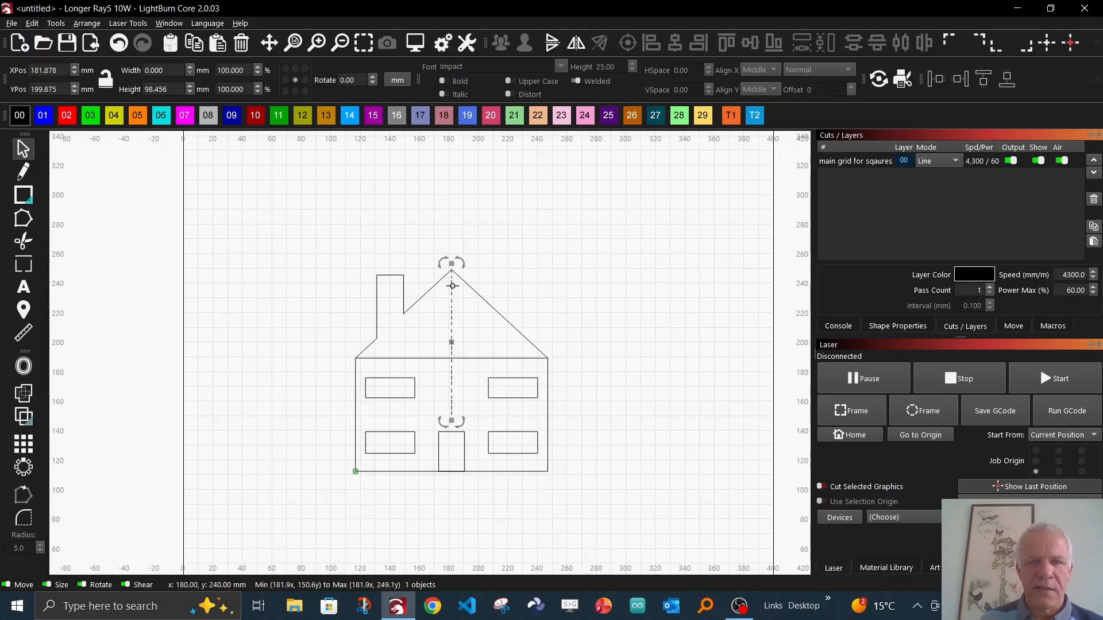
pyautogui.press('Delete')
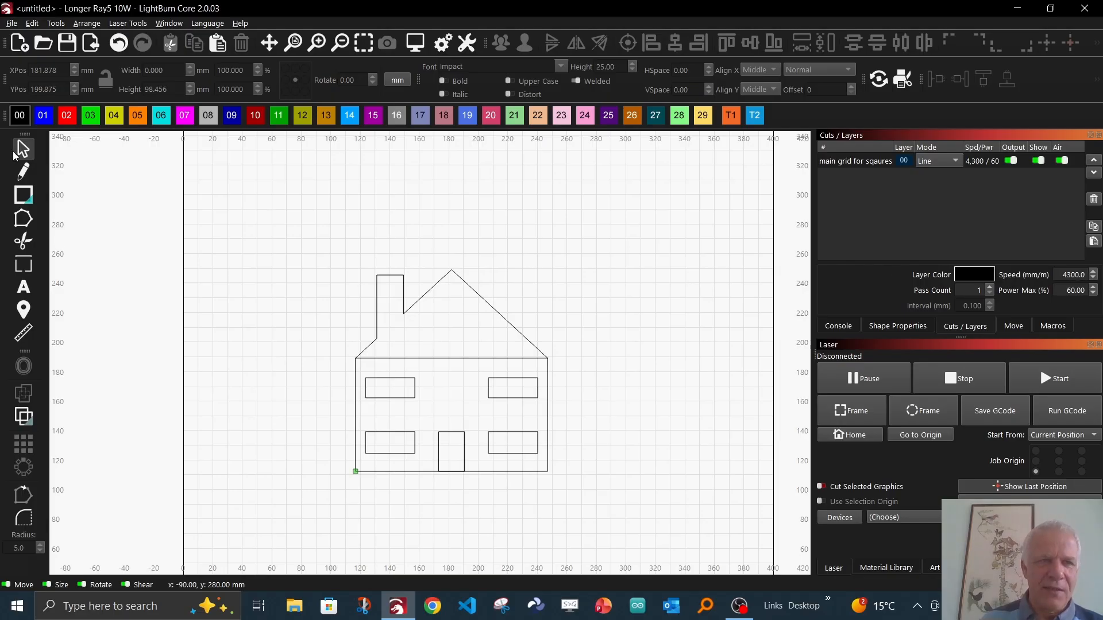
# Check that the house outline, gutter line and windows can each be selected as separate objects.
pyautogui.click(430, 289)
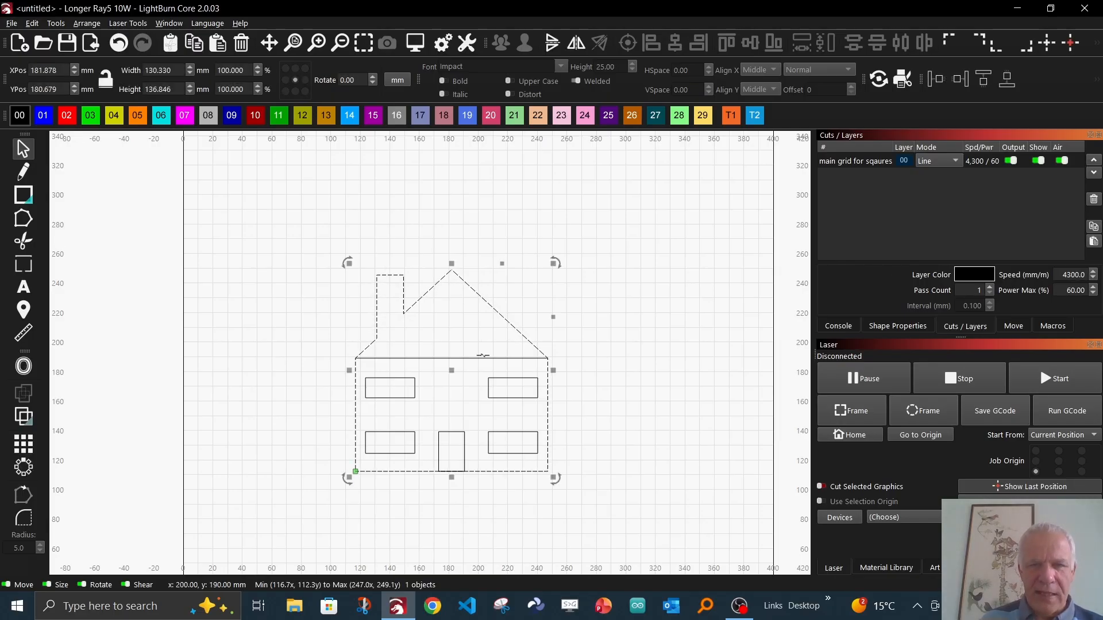
pyautogui.click(476, 358)
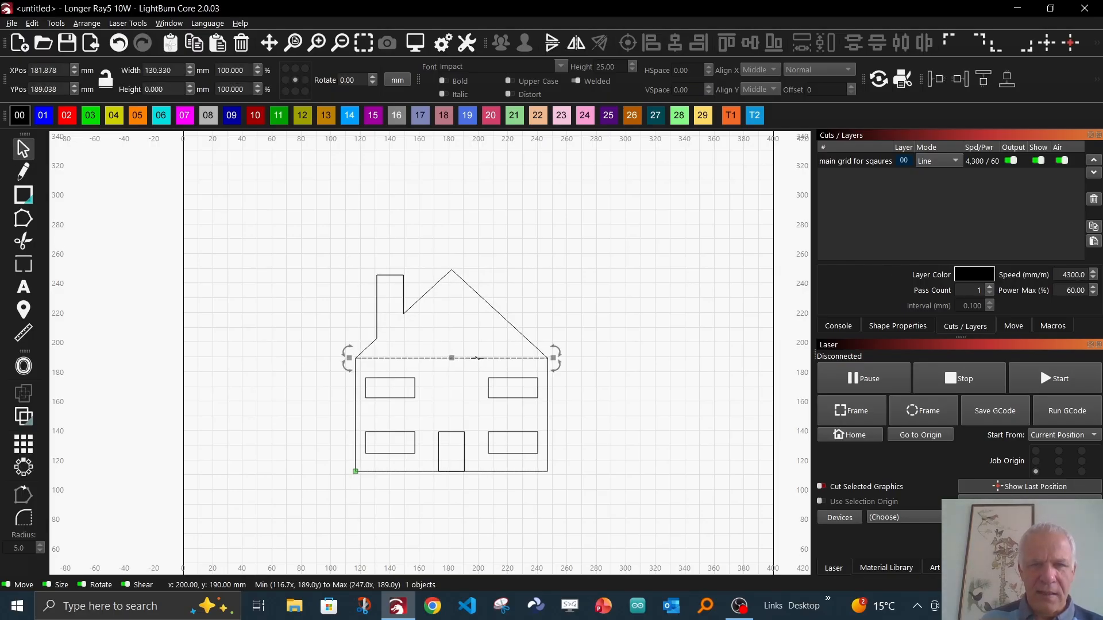
pyautogui.click(415, 387)
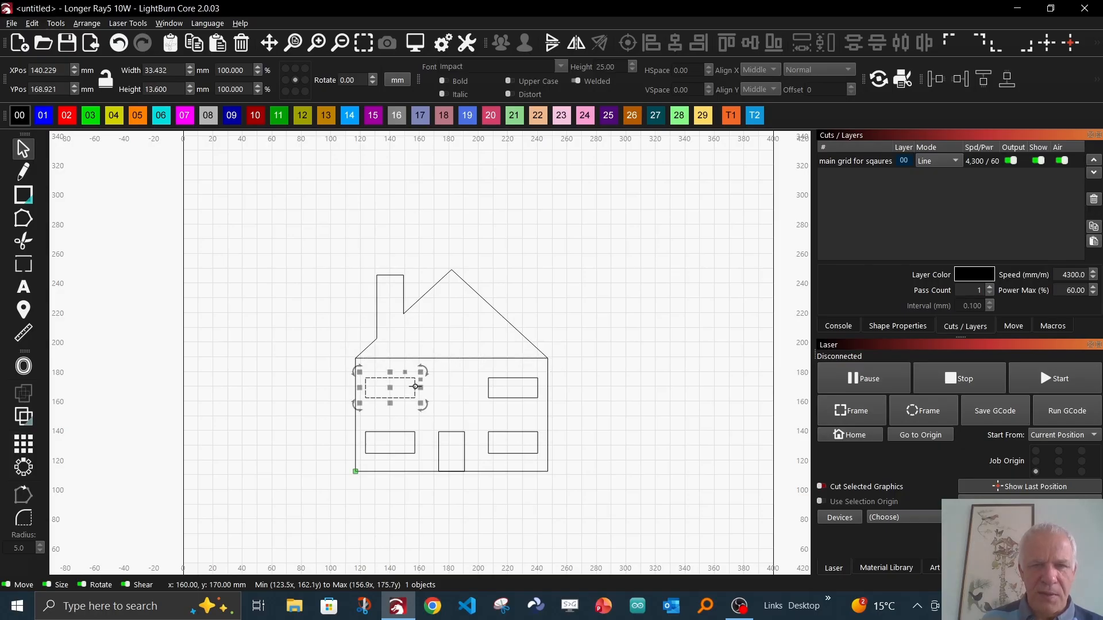
pyautogui.click(414, 439)
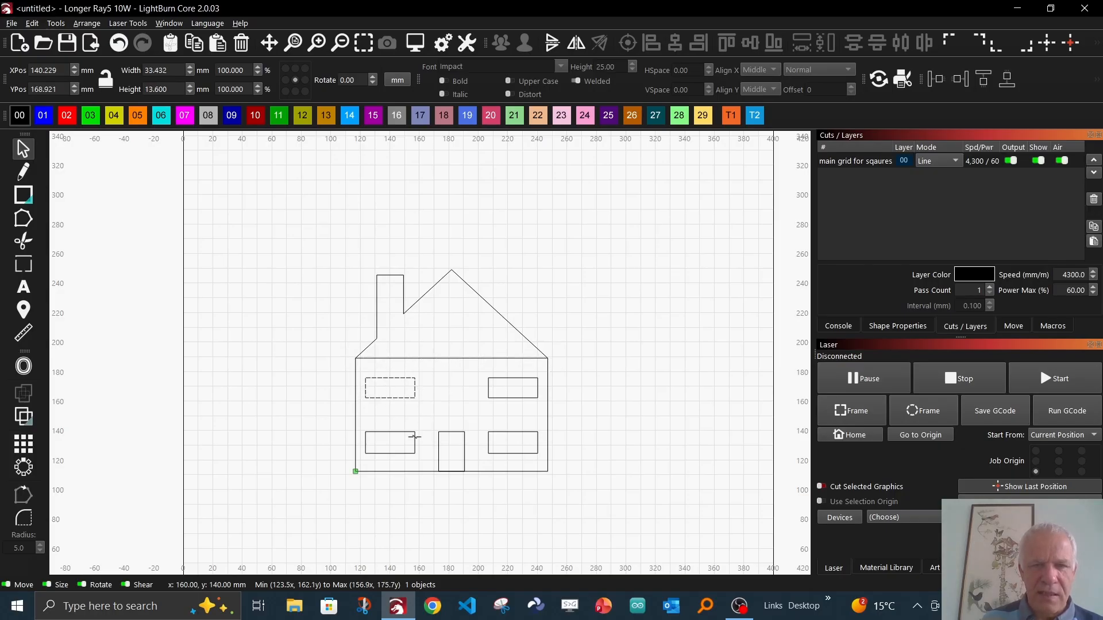
pyautogui.click(497, 430)
pyautogui.click(505, 398)
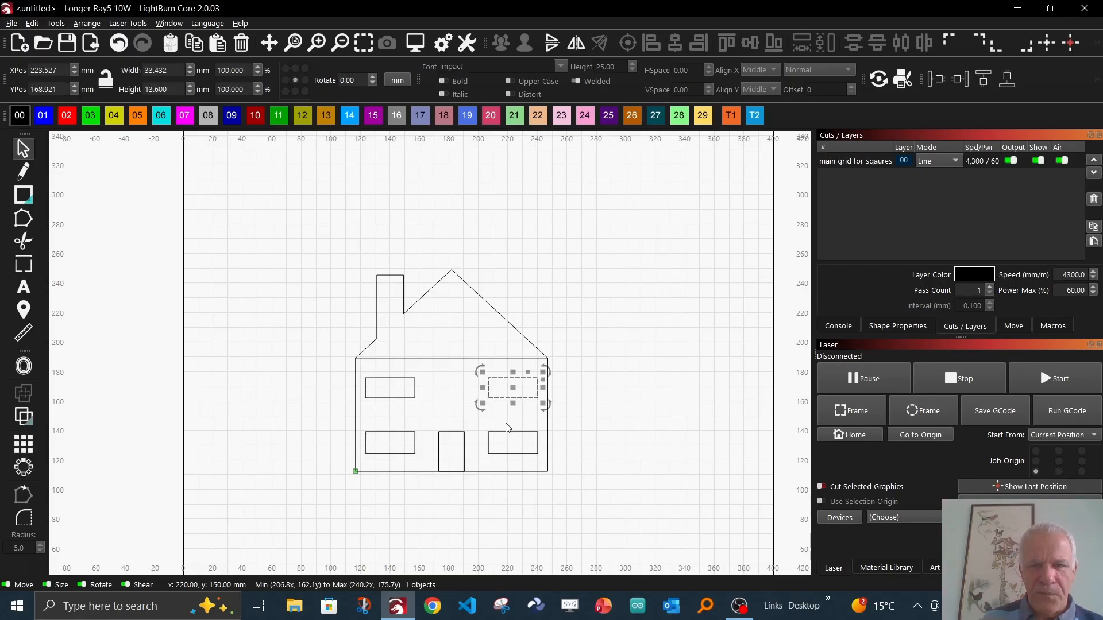
pyautogui.click(500, 438)
pyautogui.click(514, 432)
pyautogui.click(594, 387)
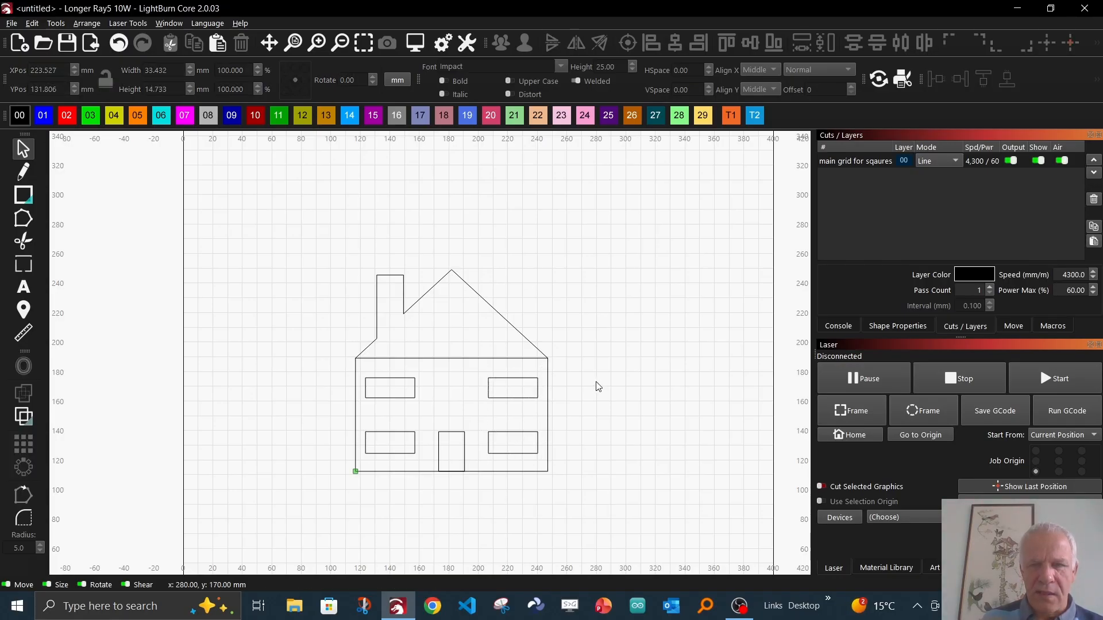
# Assign the outer house outline to the red 02 cut layer and inspect the recoloured roof line.
pyautogui.moveTo(592, 389); pyautogui.dragTo(583, 331)
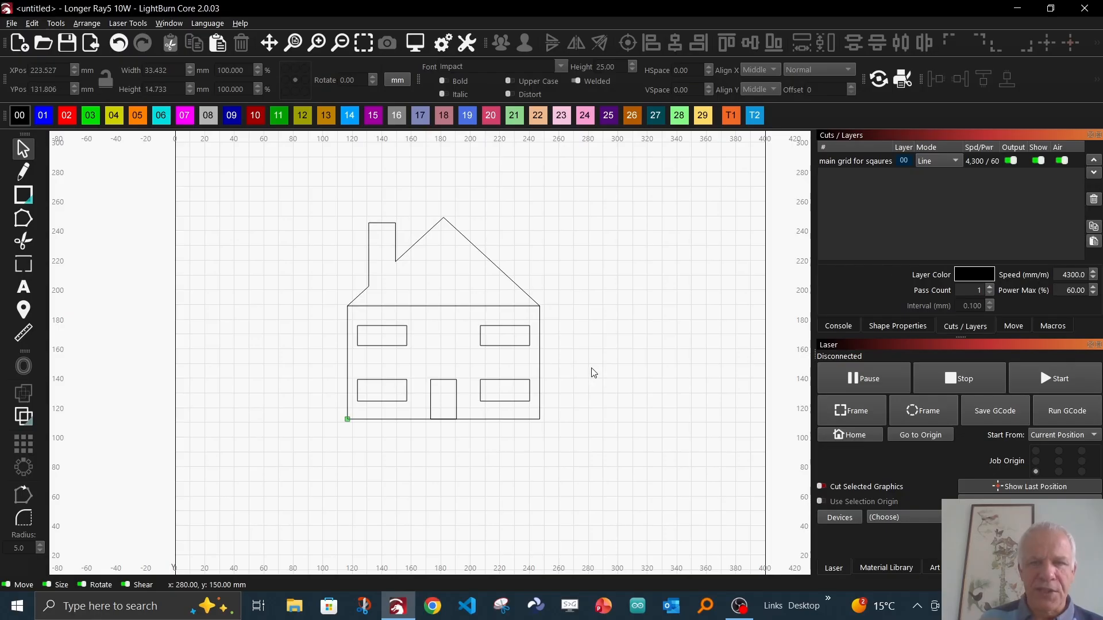
pyautogui.scroll(2, 521, 290)
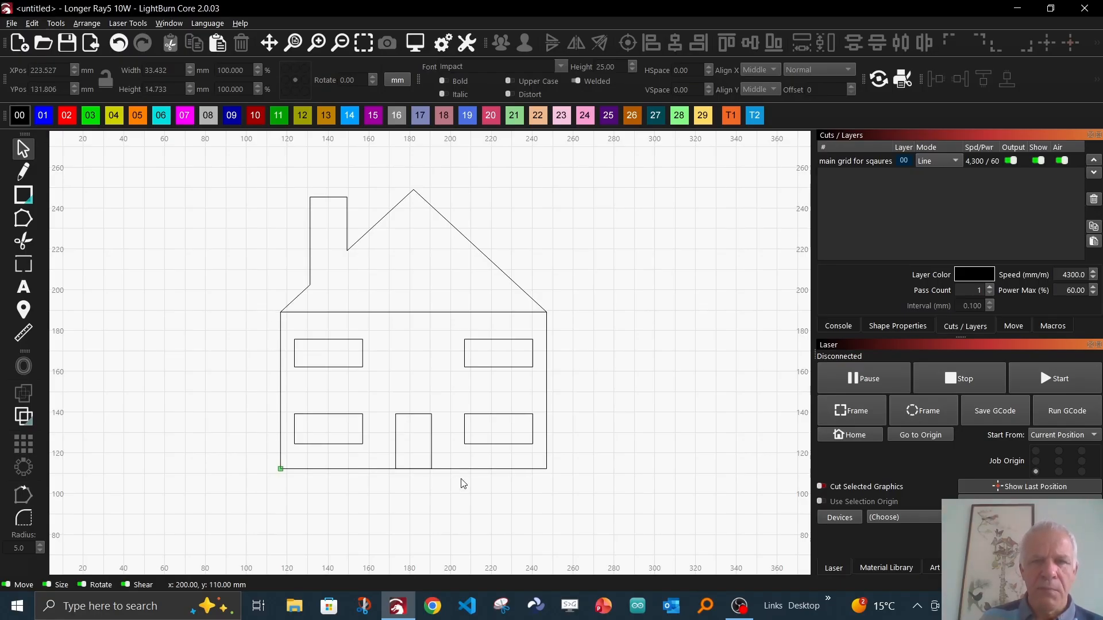
pyautogui.click(458, 231)
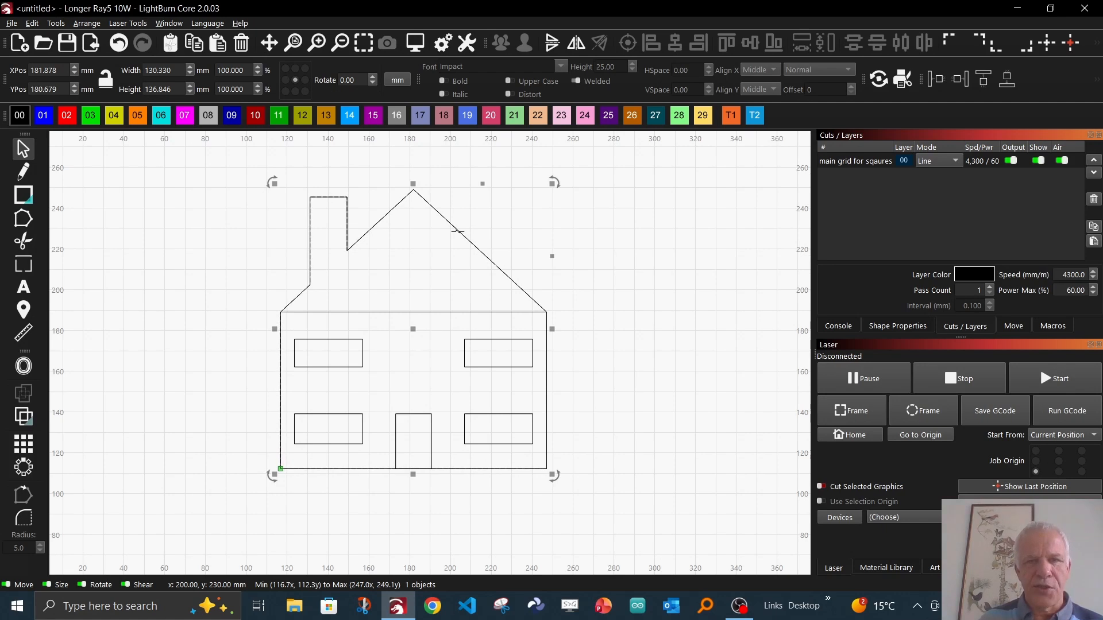
pyautogui.click(67, 115)
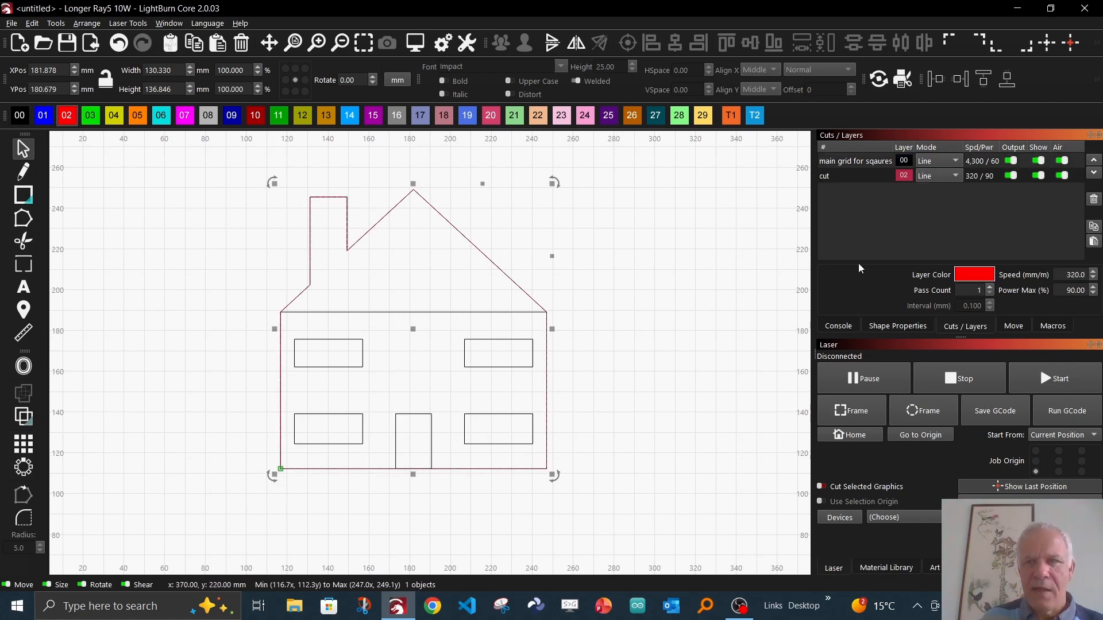
pyautogui.click(714, 257)
pyautogui.scroll(4, 426, 217)
pyautogui.scroll(10, 515, 278)
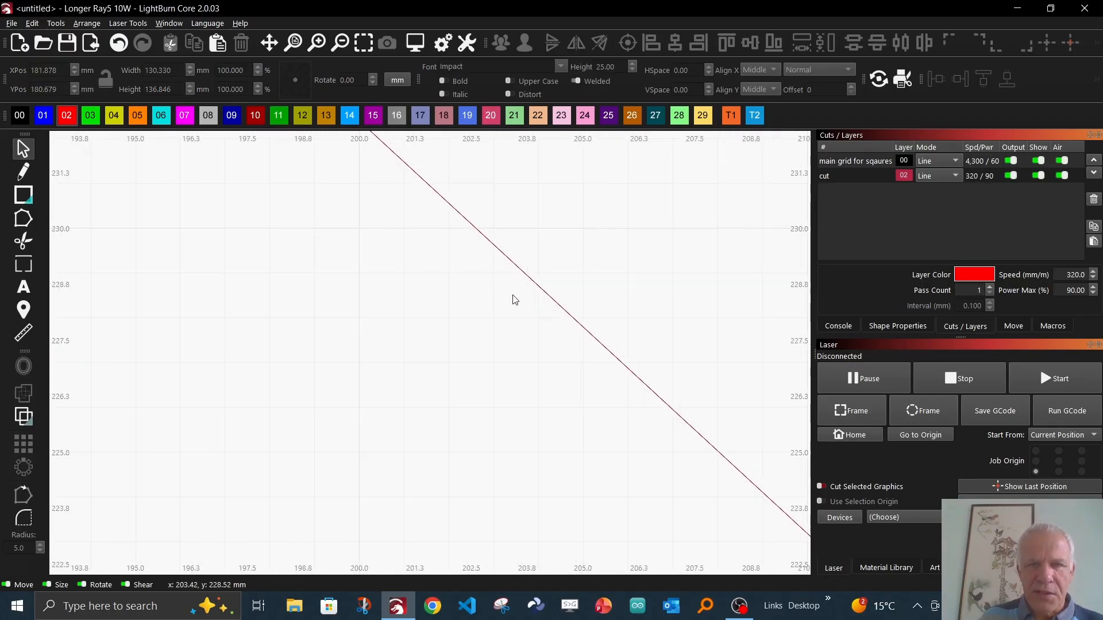
pyautogui.scroll(-10, 520, 268)
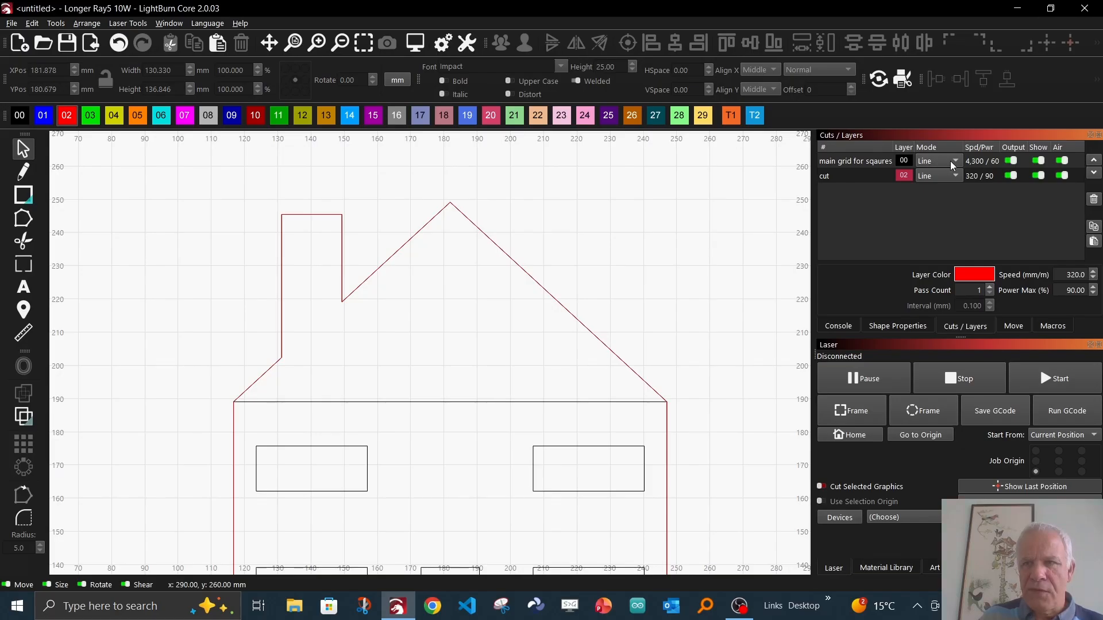
# Hide the black 00 layer and inspect the red house outline on its own.
pyautogui.click(1038, 162)
pyautogui.scroll(-4, 670, 267)
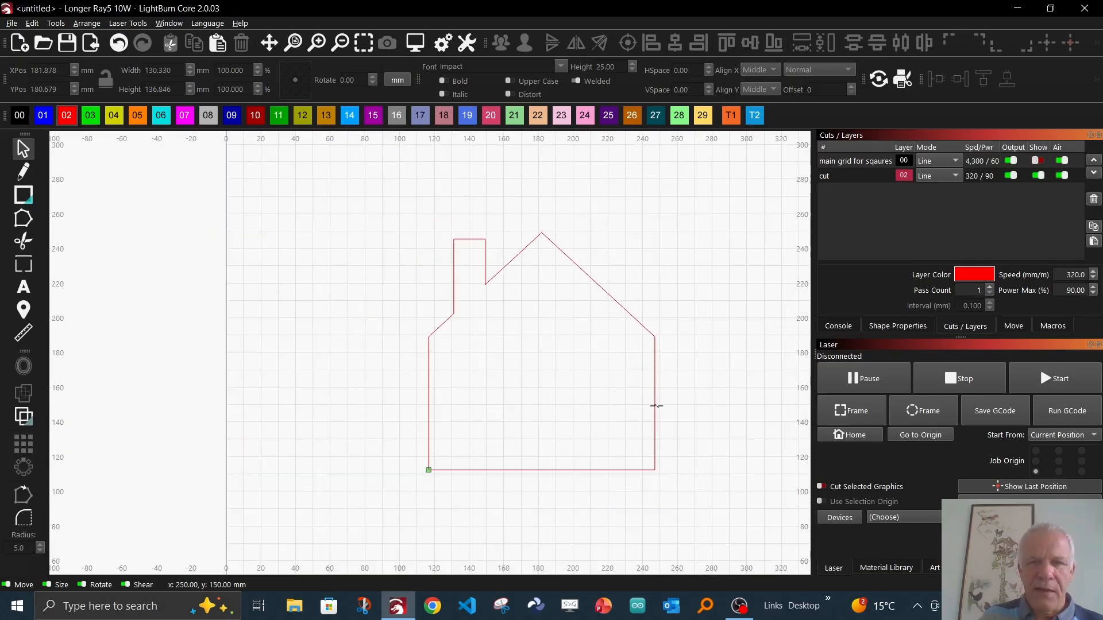
pyautogui.scroll(4, 604, 278)
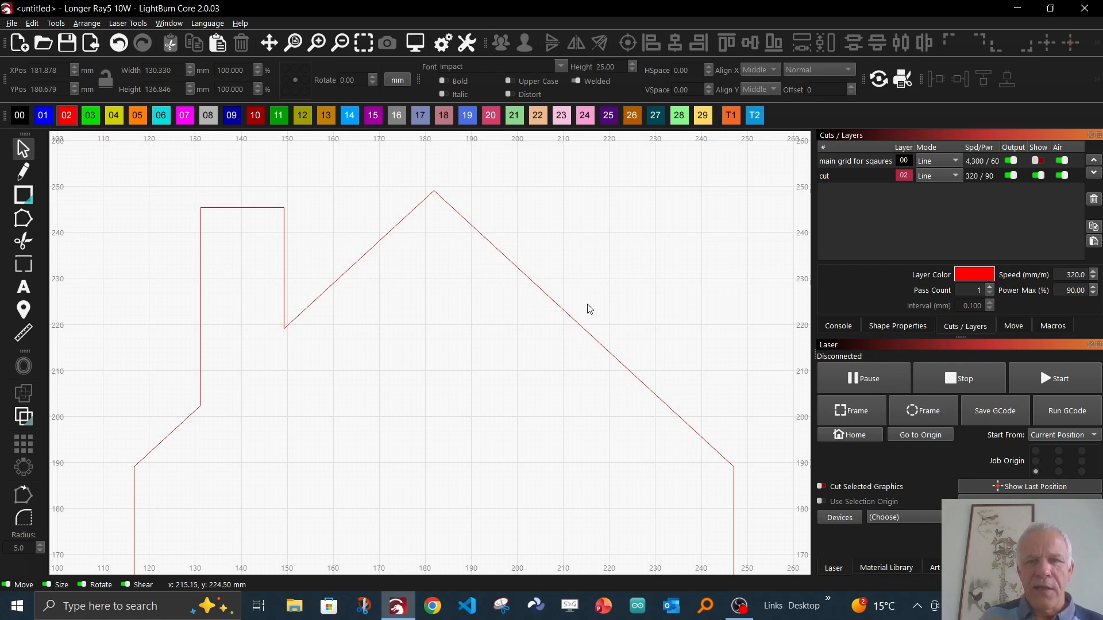
pyautogui.scroll(-3, 590, 309)
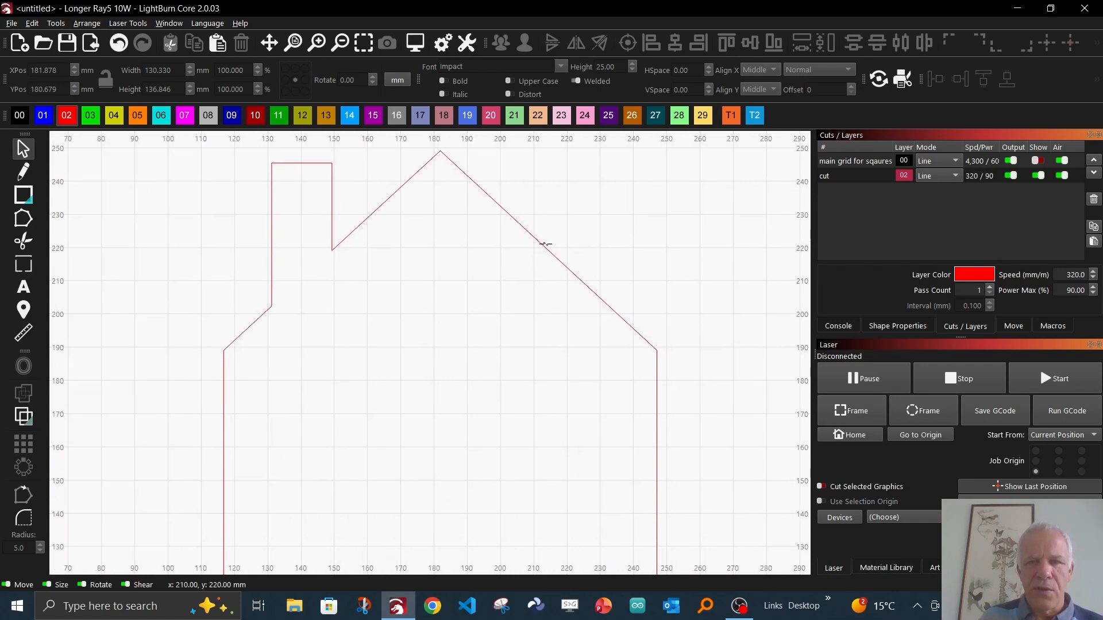
# Offset the red house outline outward by a distance of 5 with the Corner style.
pyautogui.click(543, 248)
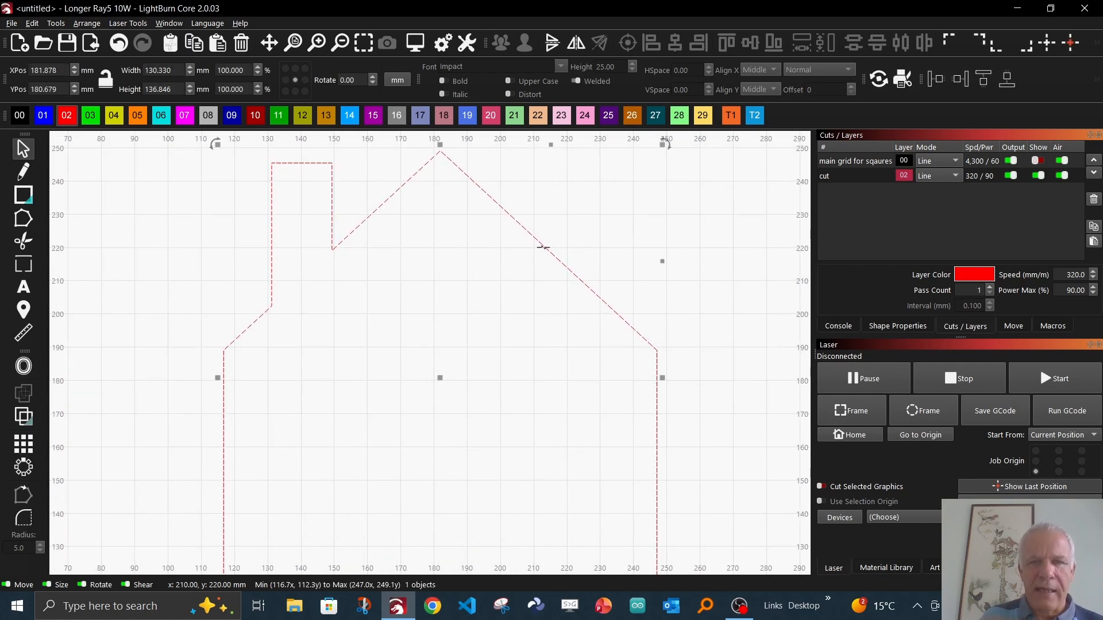
pyautogui.scroll(-5, 543, 248)
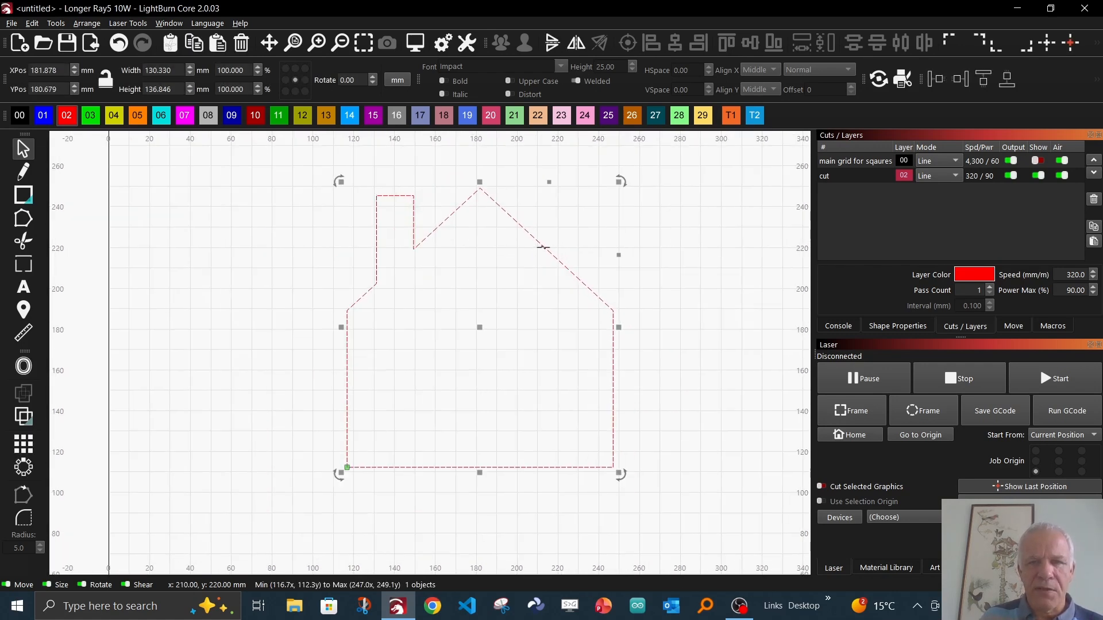
pyautogui.click(24, 367)
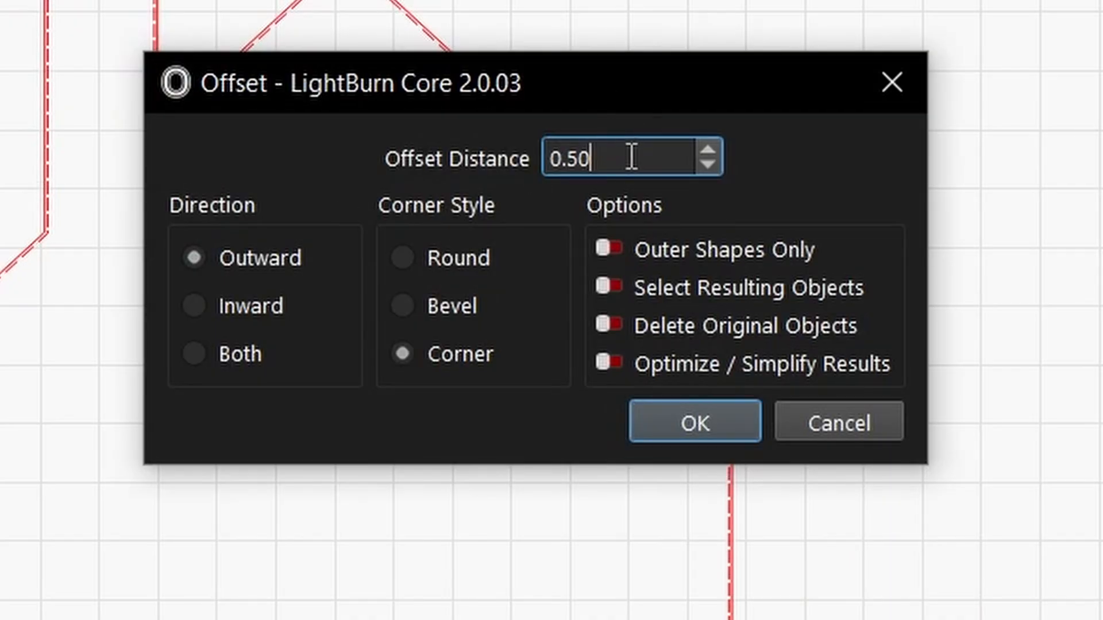
pyautogui.moveTo(632, 157); pyautogui.dragTo(522, 160)
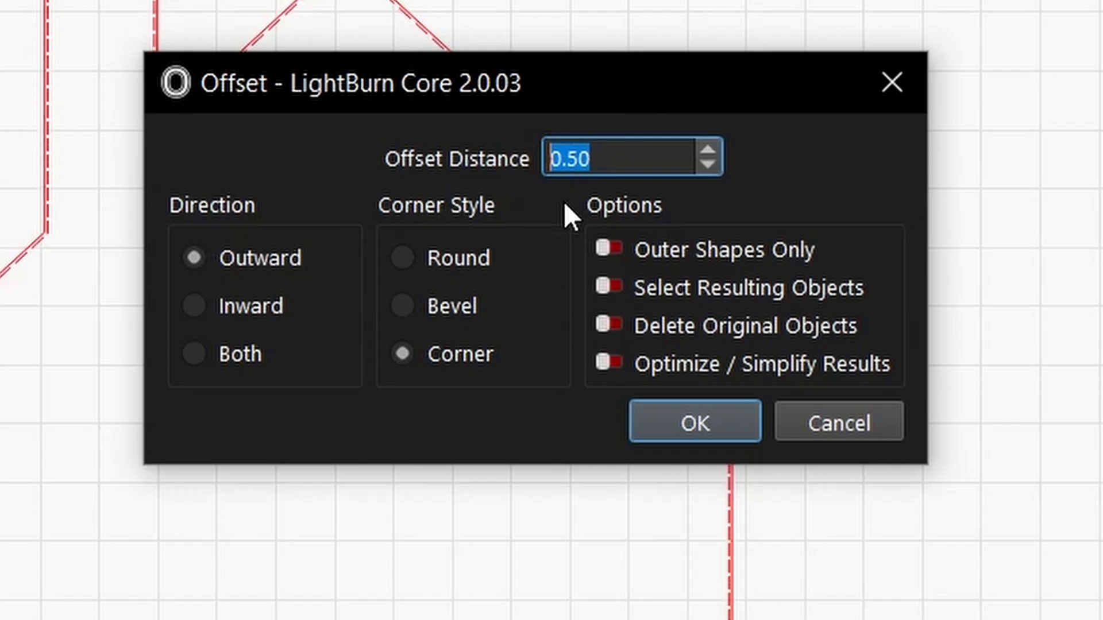
pyautogui.write('5')
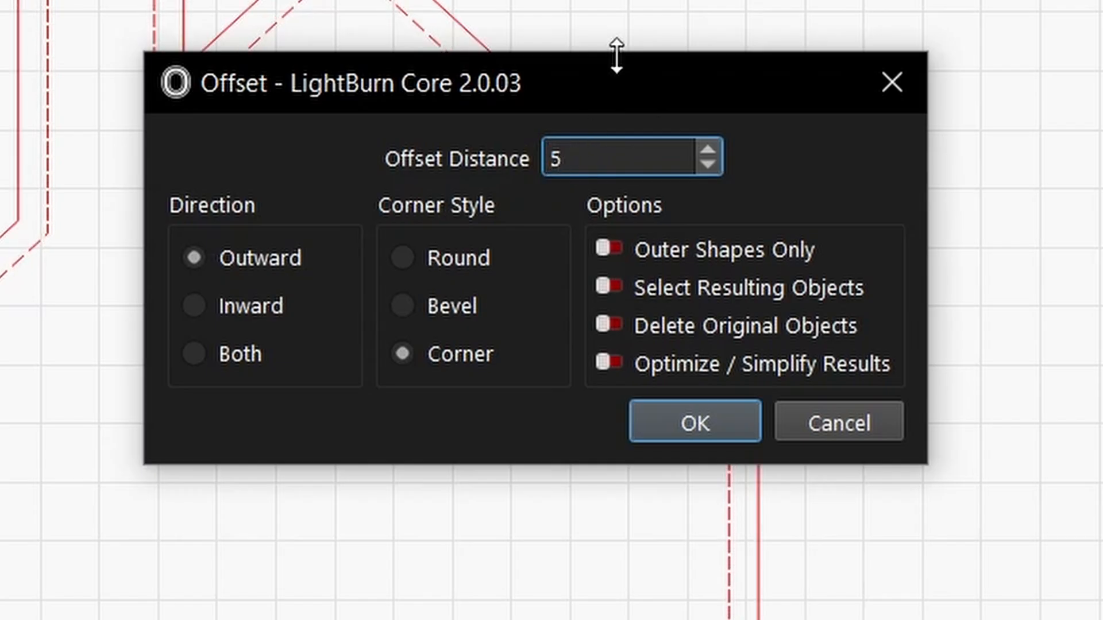
pyautogui.press('Return')
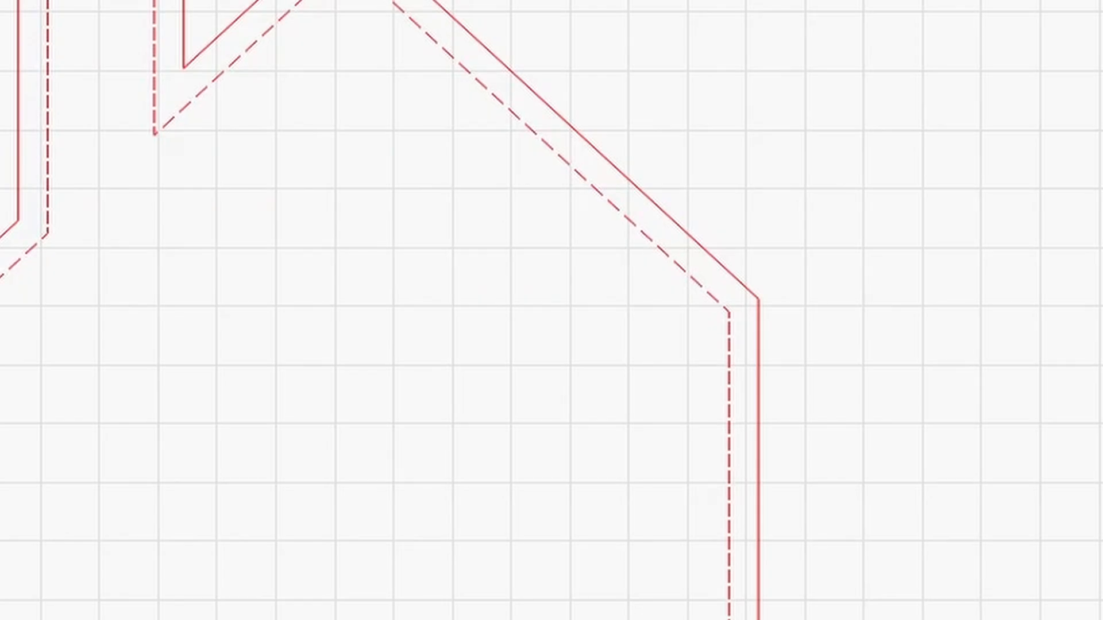
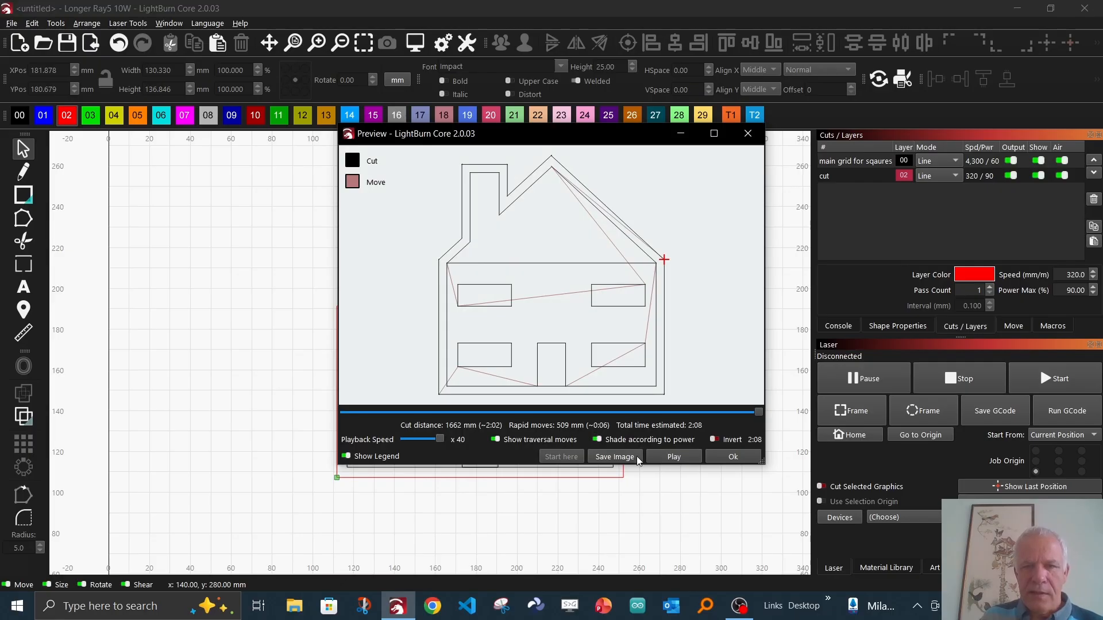
# Simulate the laser job in the preview and replay it at x 20 playback speed to check the cutting order.
pyautogui.click(673, 457)
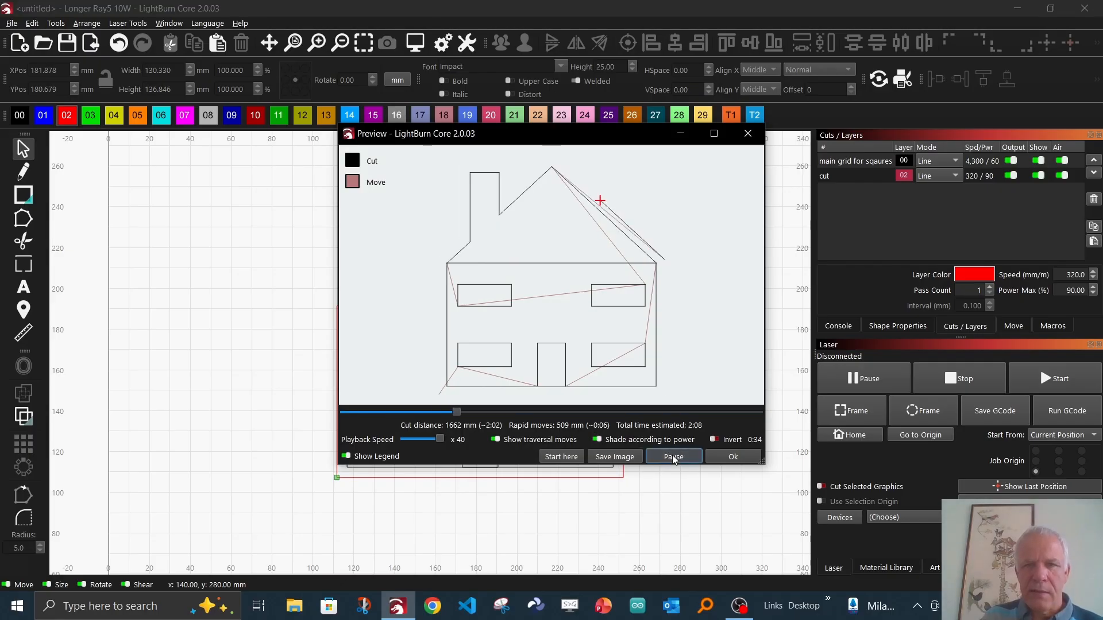
pyautogui.click(426, 438)
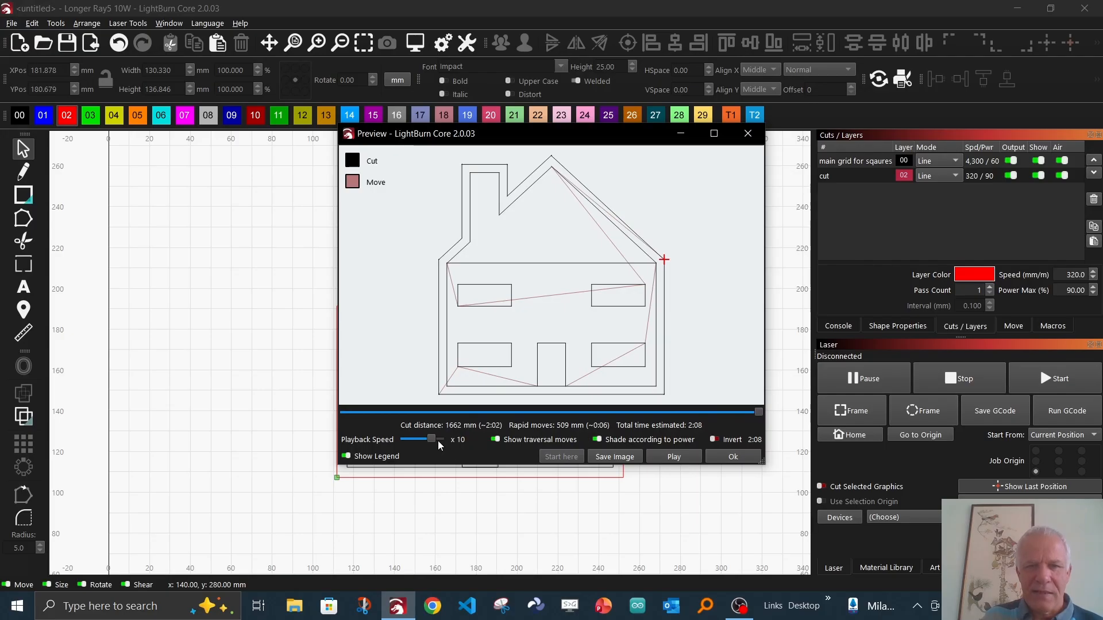
pyautogui.click(437, 440)
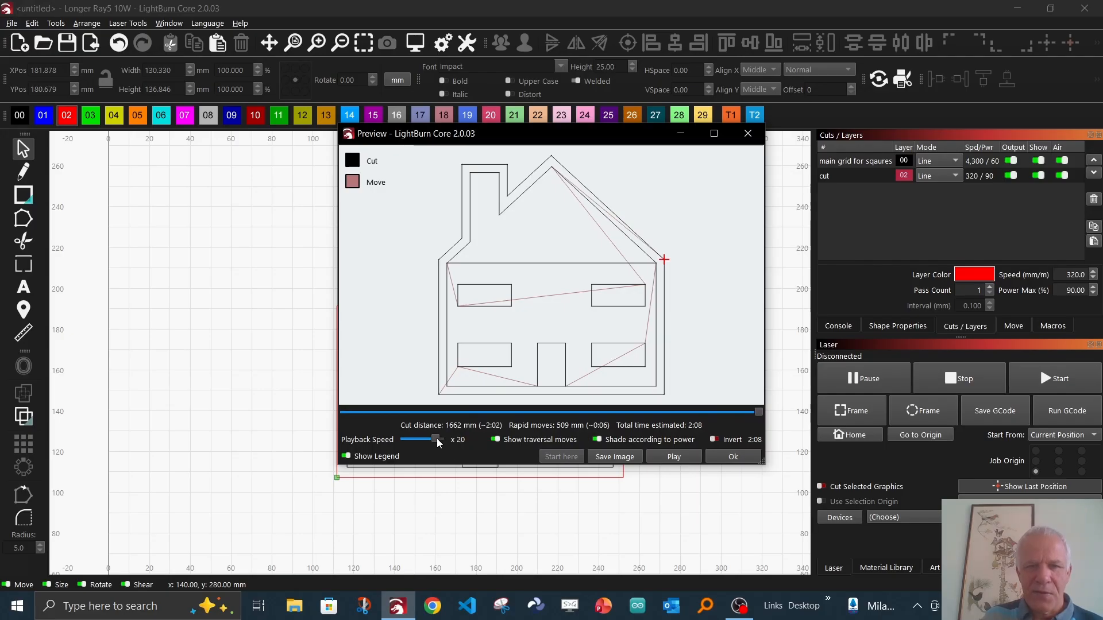
pyautogui.click(732, 461)
pyautogui.click(414, 43)
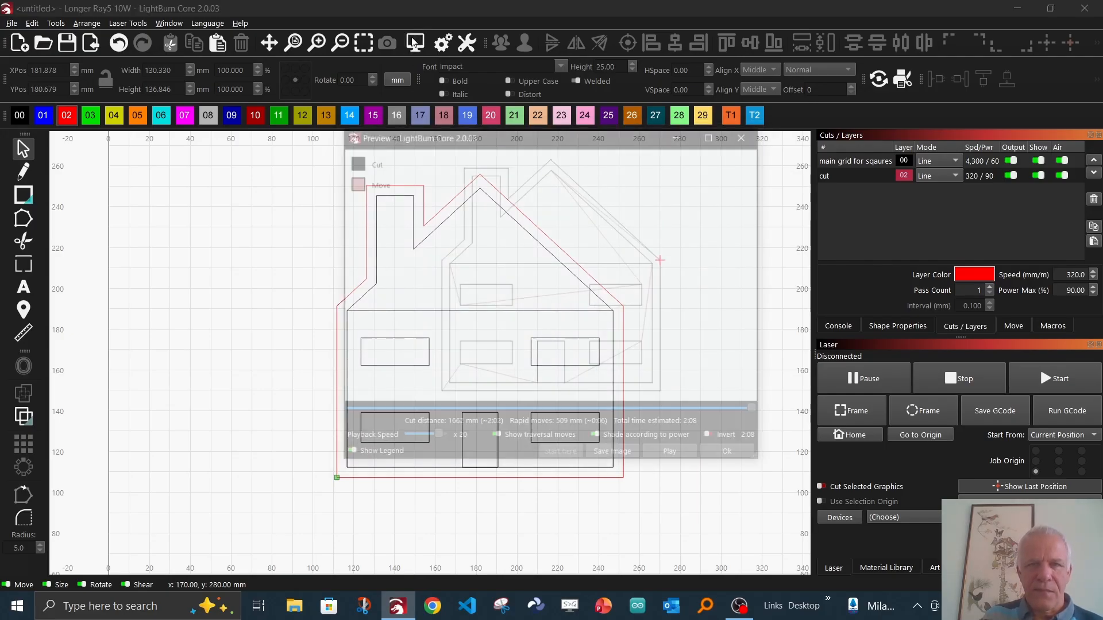
pyautogui.click(669, 461)
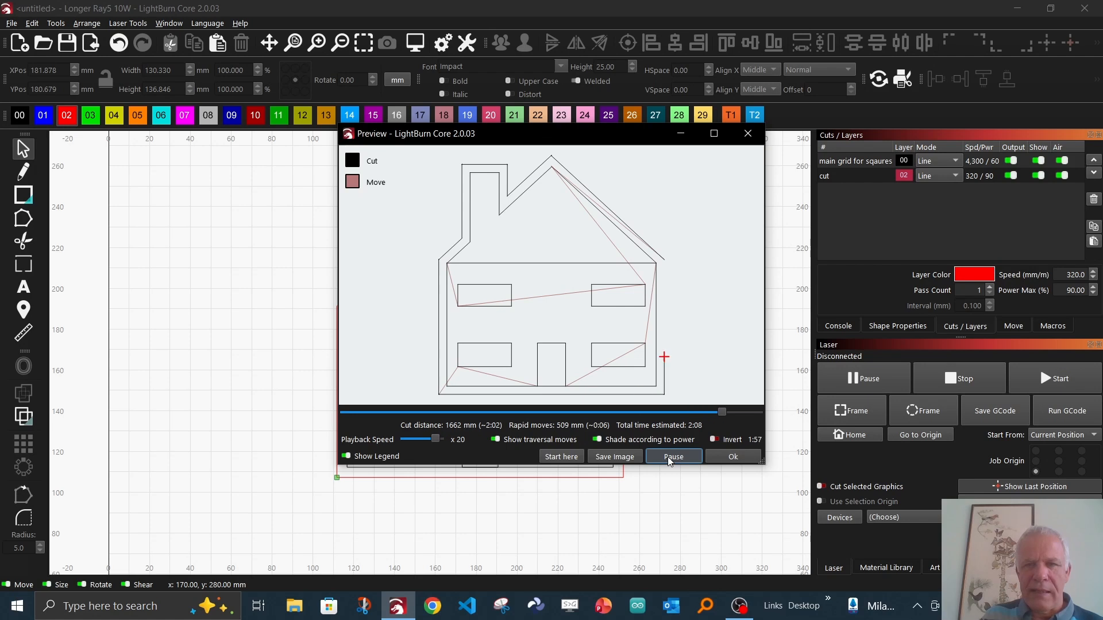
pyautogui.click(730, 457)
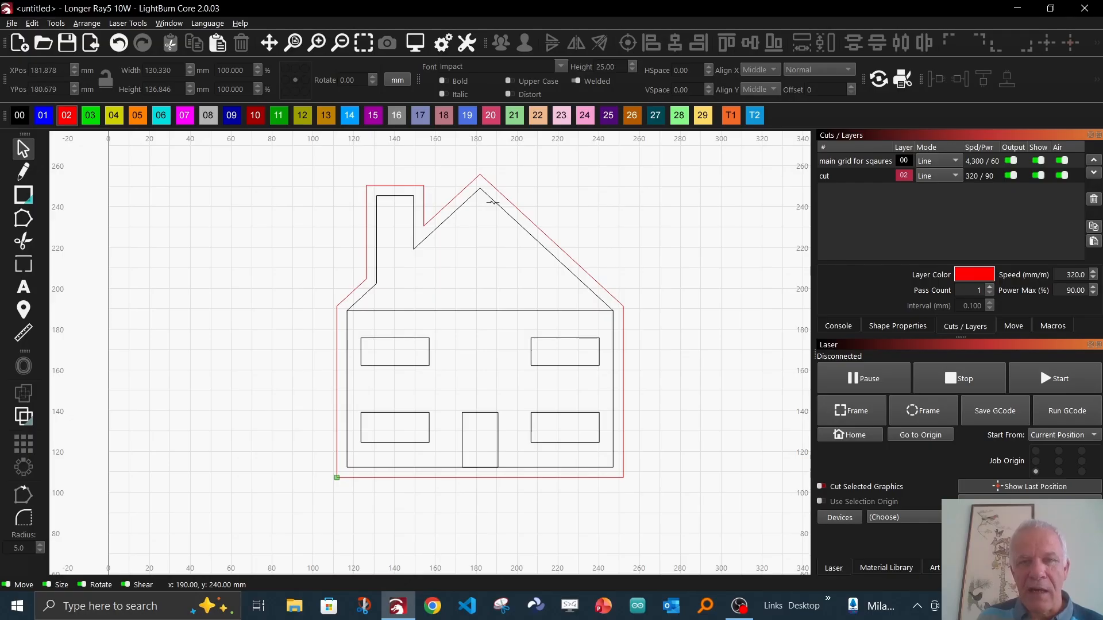
# Assign the upper-left window of the house to the blue 01 layer.
pyautogui.scroll(3, 495, 201)
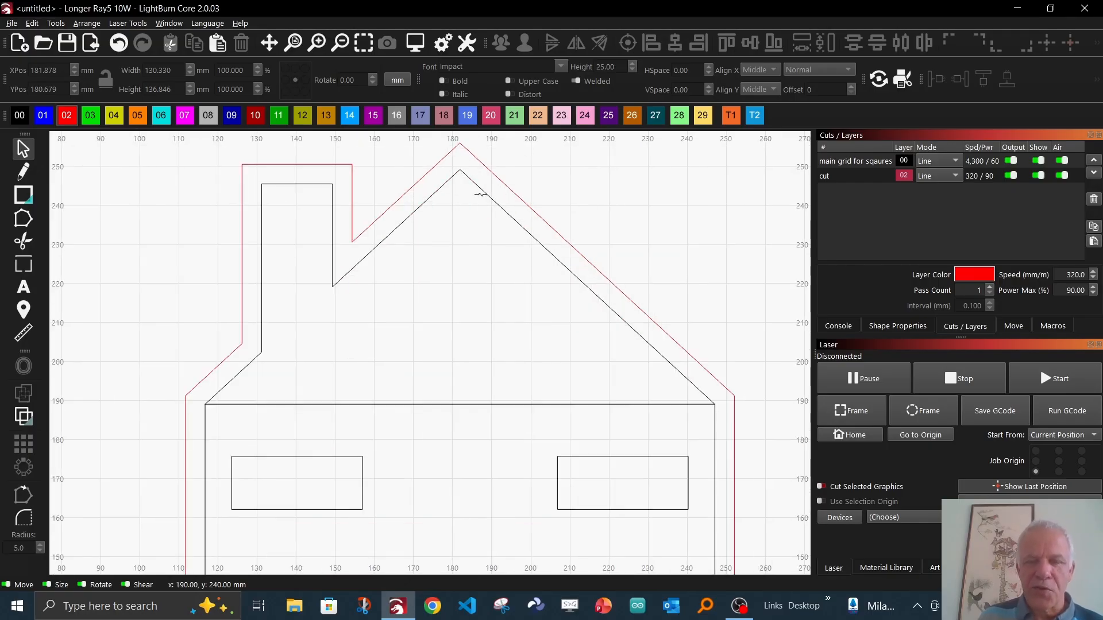
pyautogui.scroll(-3, 480, 194)
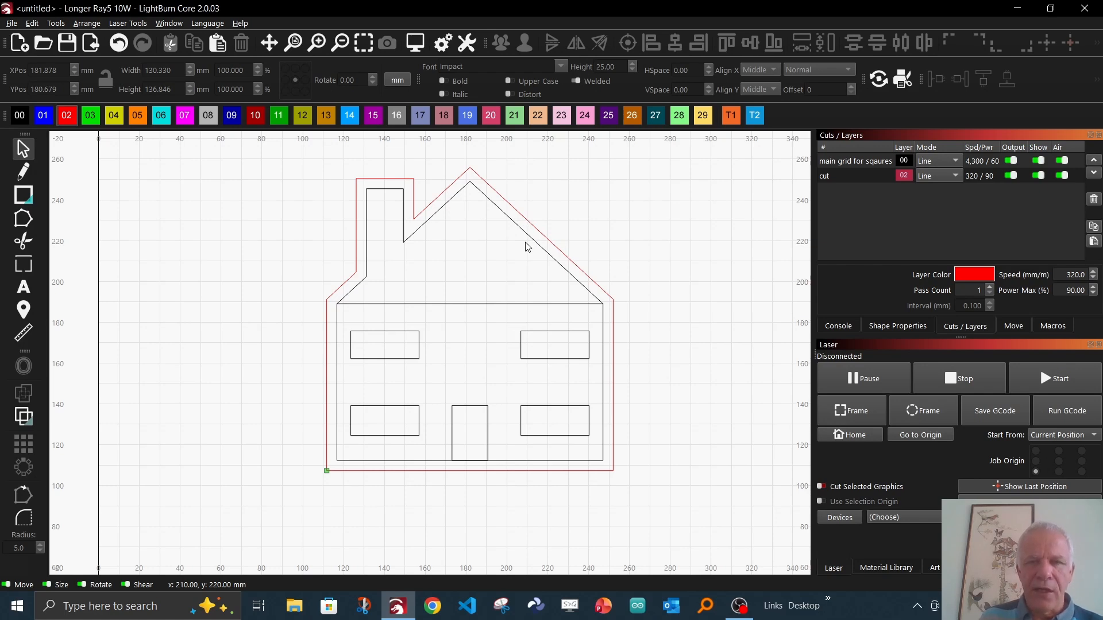
pyautogui.click(403, 359)
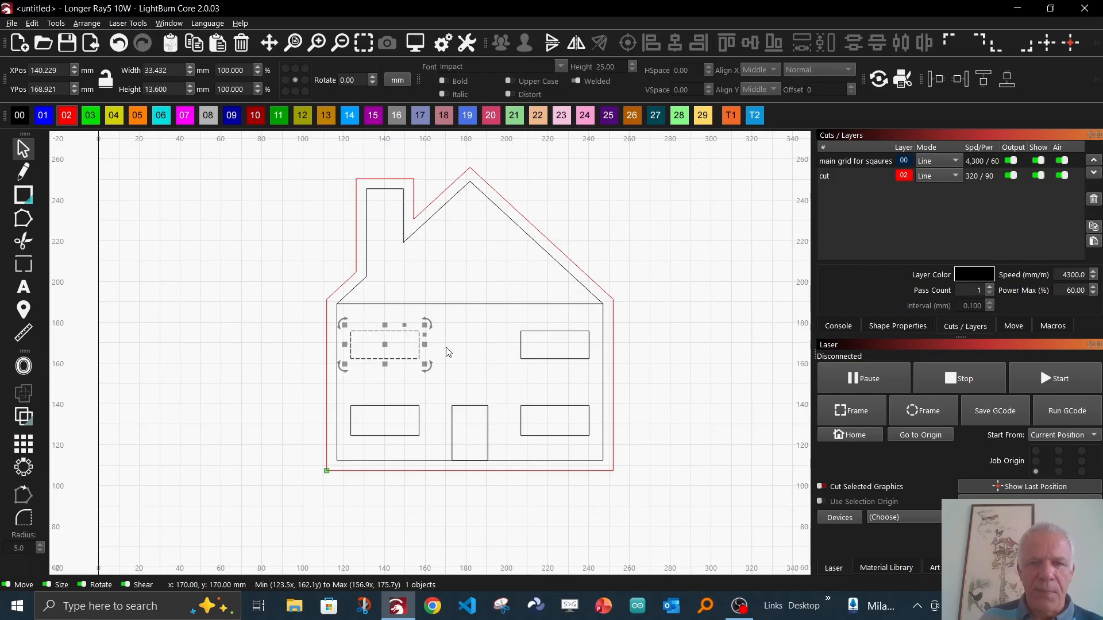
pyautogui.click(47, 116)
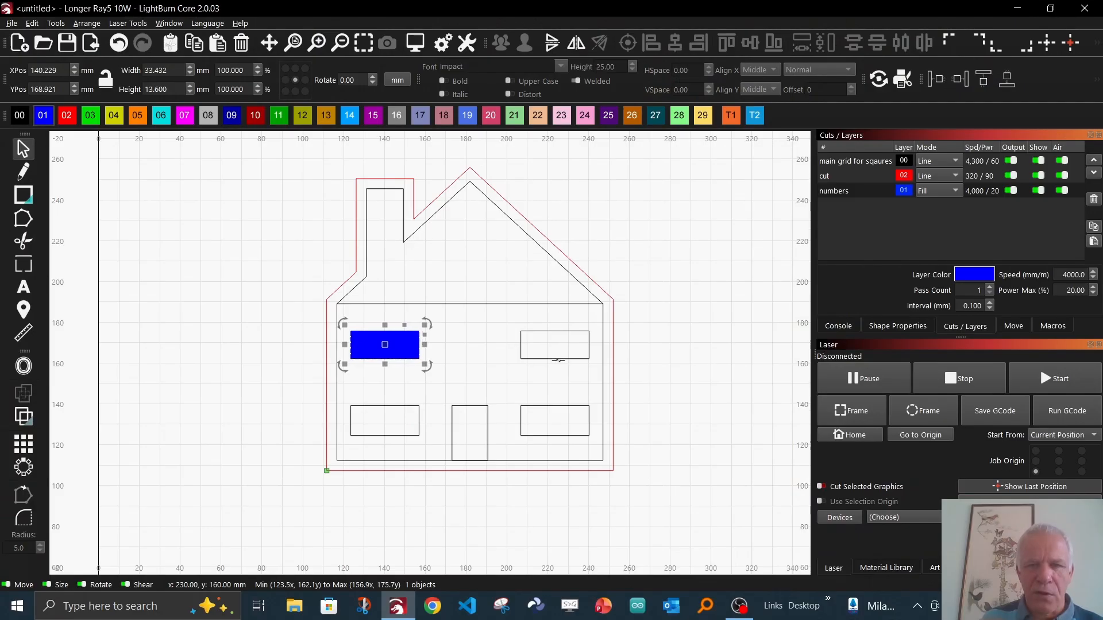
# Assign the other three windows and the door to the blue 01 layer together.
pyautogui.click(568, 360)
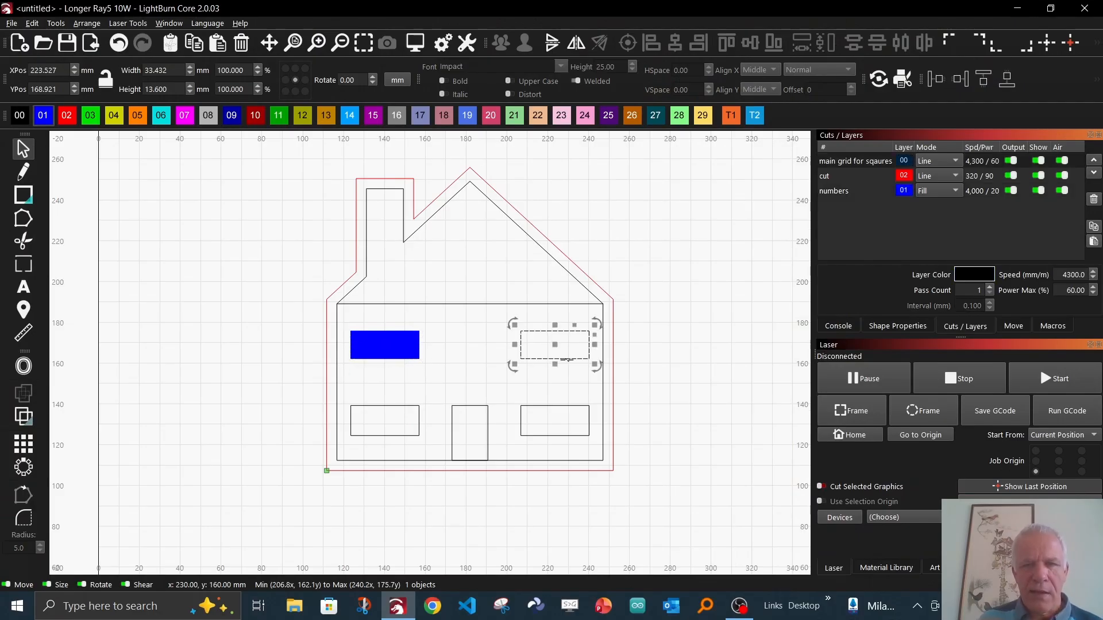
pyautogui.keyDown('shift'); pyautogui.click(573, 405); pyautogui.keyUp('shift')
pyautogui.keyDown('shift'); pyautogui.click(419, 406); pyautogui.keyUp('shift')
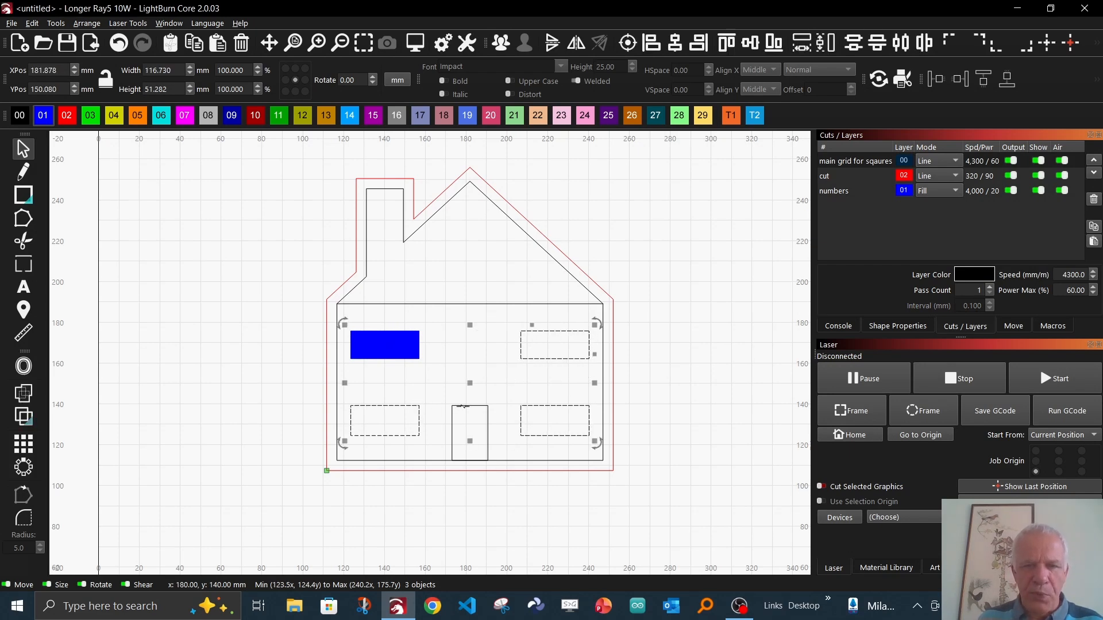
pyautogui.keyDown('shift'); pyautogui.click(463, 407); pyautogui.keyUp('shift')
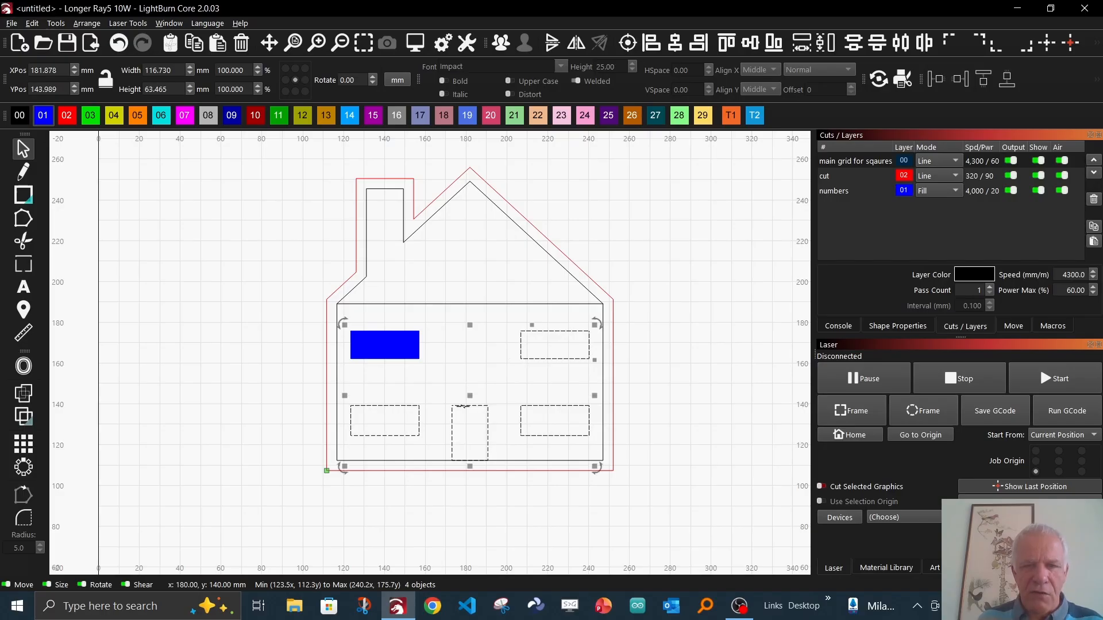
pyautogui.click(44, 115)
pyautogui.click(226, 242)
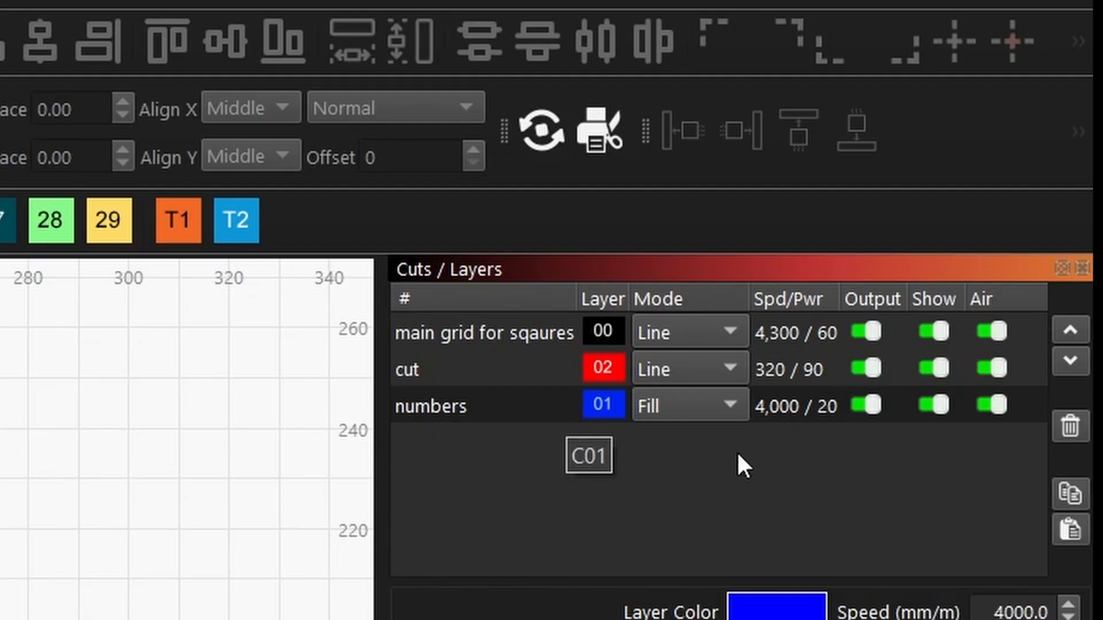
# Move the blue numbers layer to the first place in the layer order, ahead of the grid and cut layers.
pyautogui.click(554, 412)
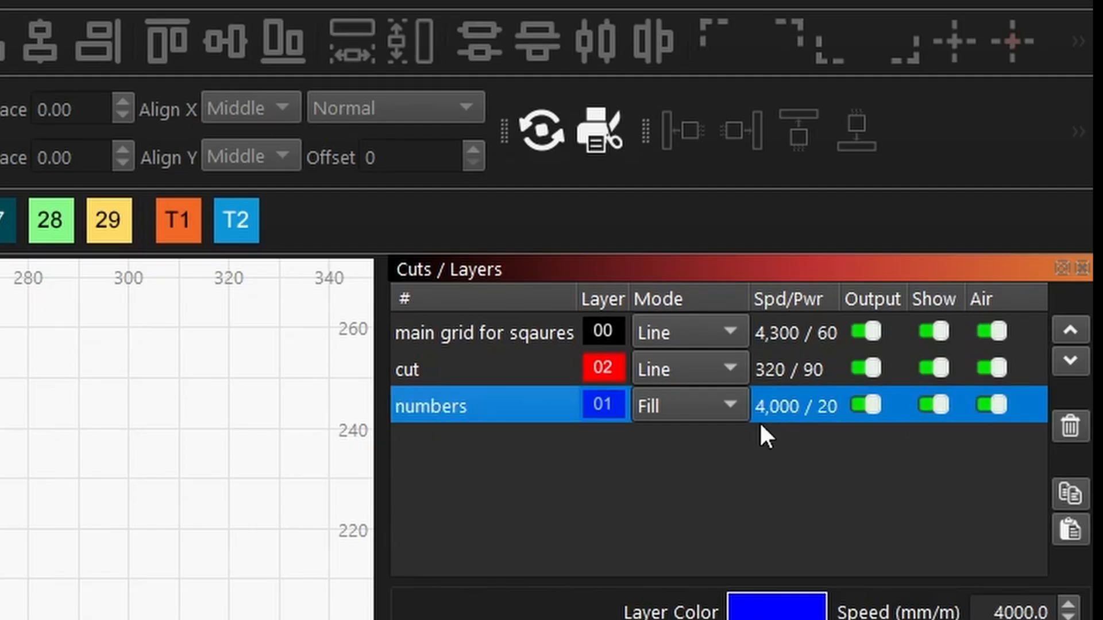
pyautogui.click(1069, 327)
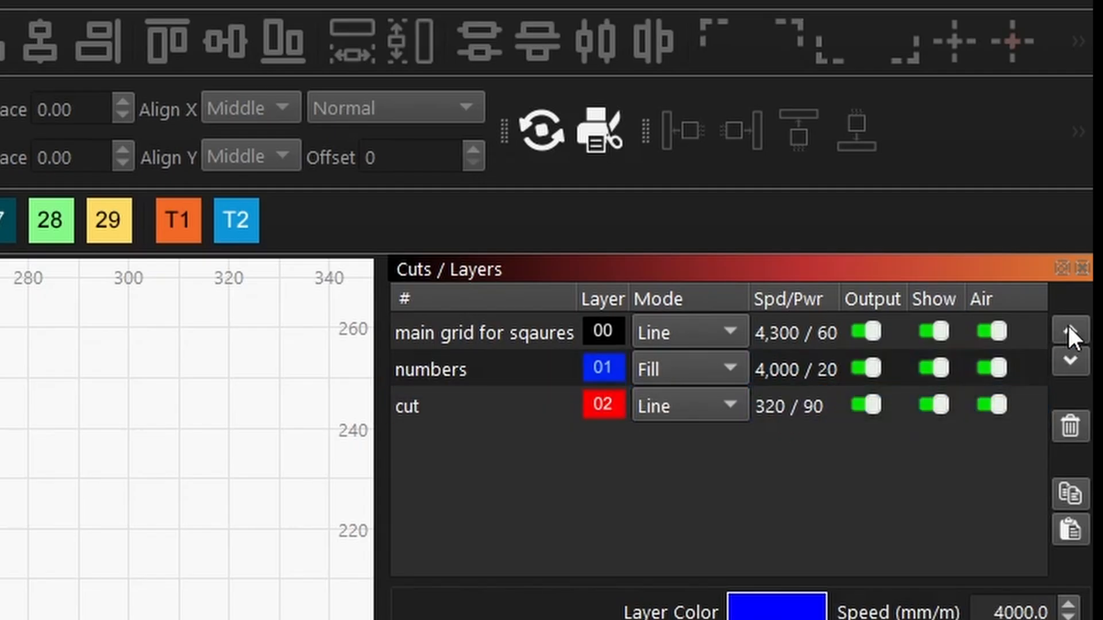
pyautogui.click(1069, 327)
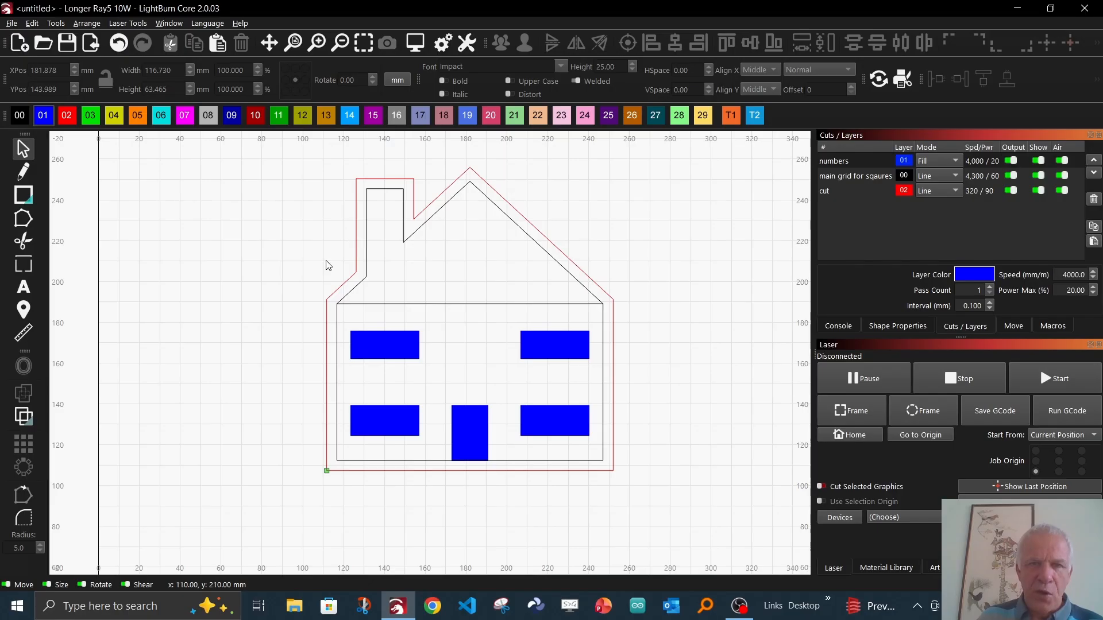
# Simulate the job in the preview with the filled windows and door, raising the playback speed to x 40.
pyautogui.click(415, 41)
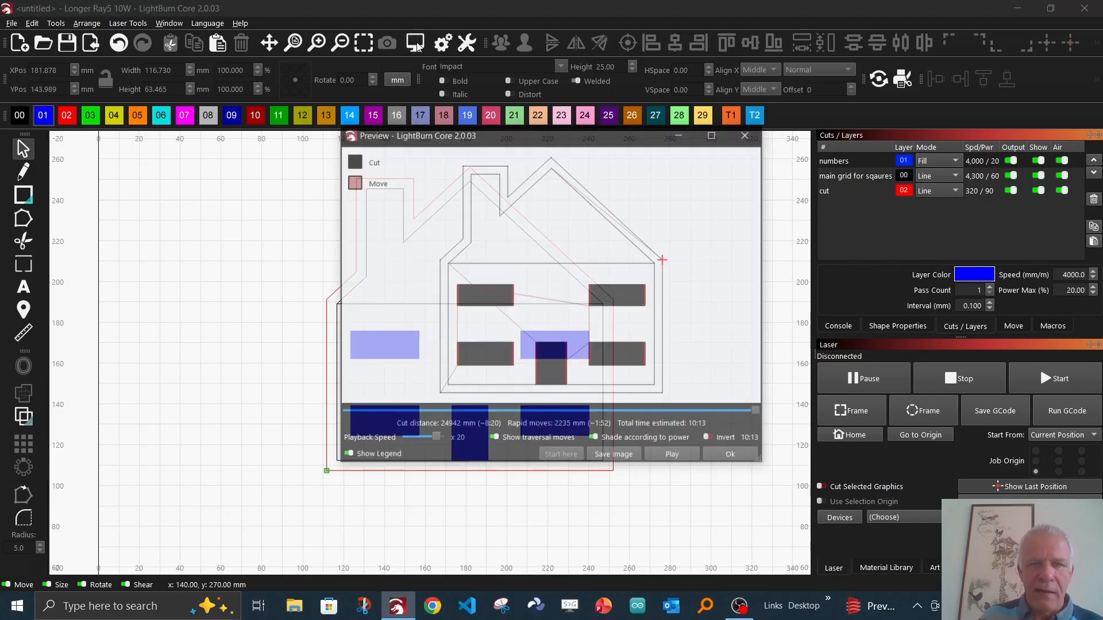
pyautogui.click(676, 456)
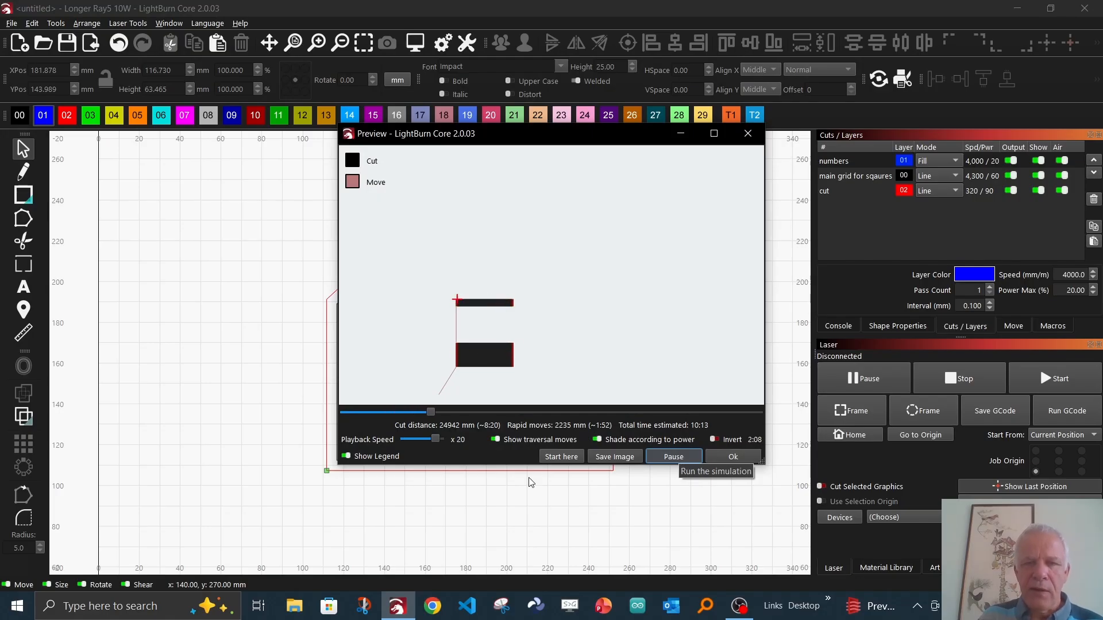
pyautogui.click(442, 440)
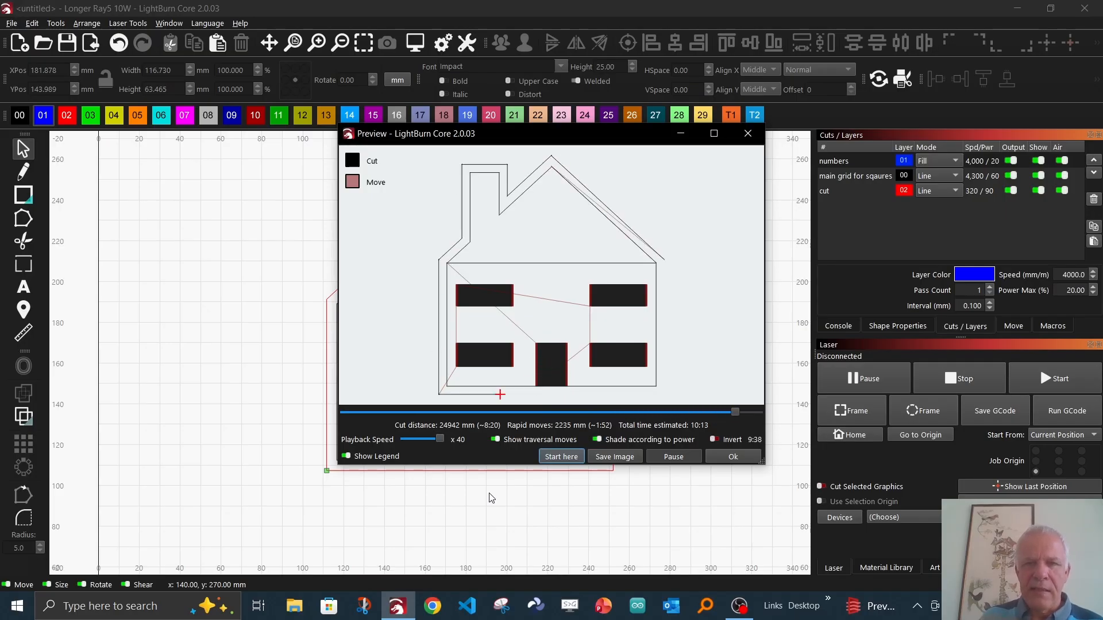
pyautogui.click(734, 457)
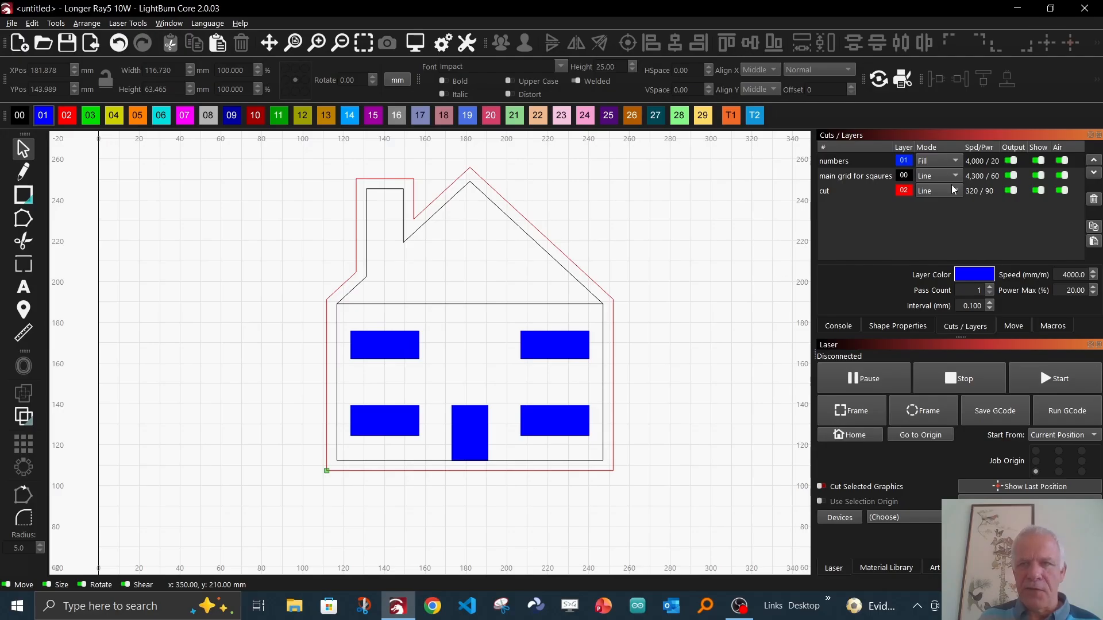
# Set the blue numbers layer to Line mode and select the upper-right window.
pyautogui.click(949, 161)
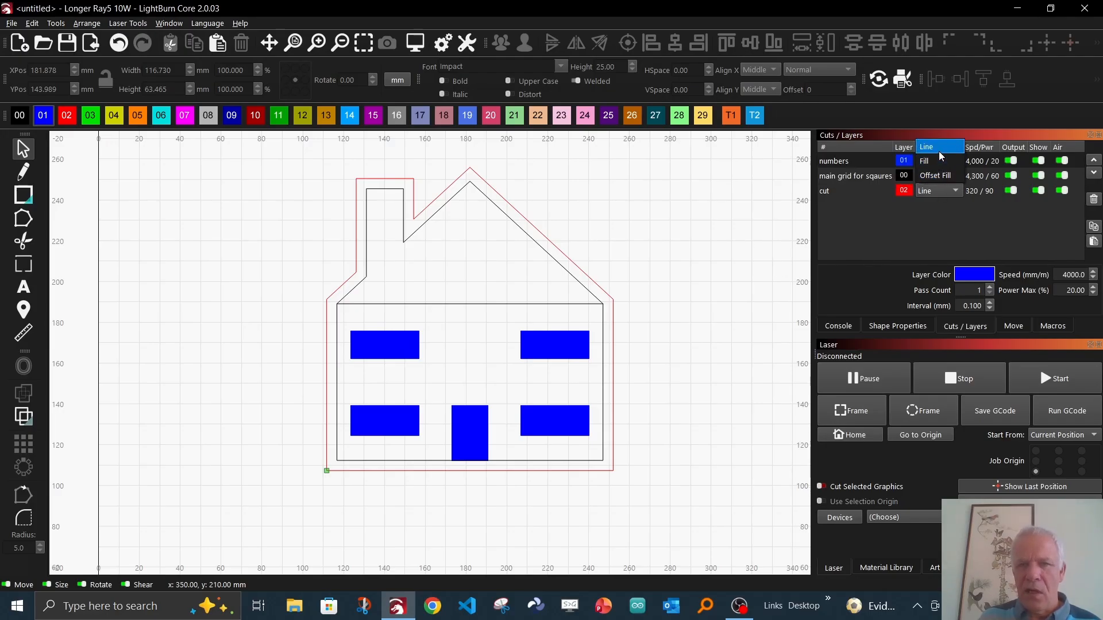
pyautogui.click(939, 151)
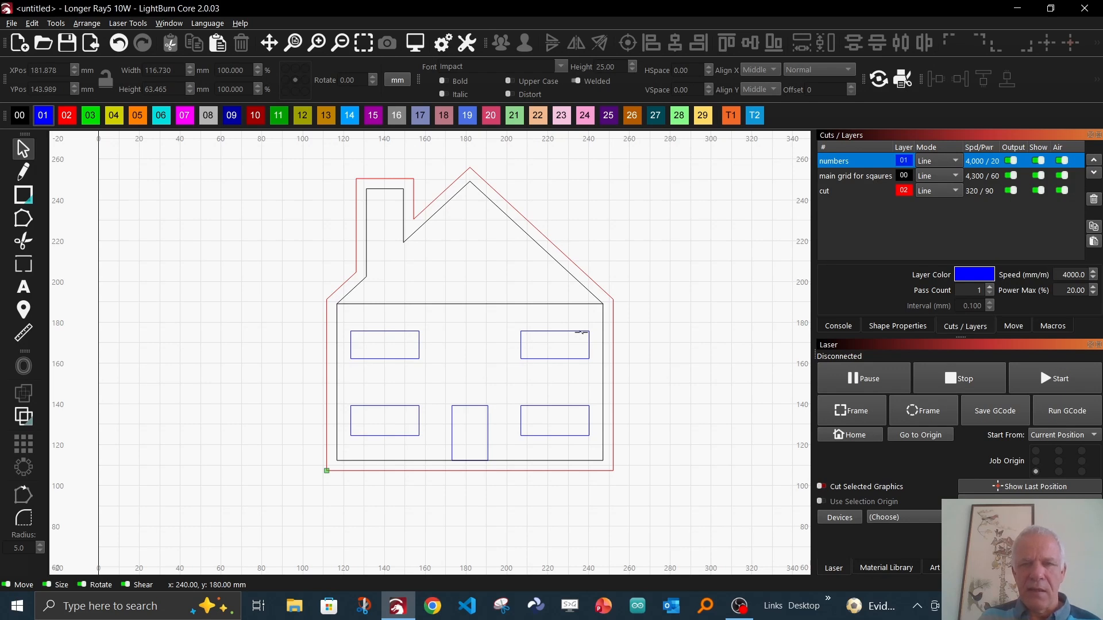
pyautogui.scroll(4, 580, 332)
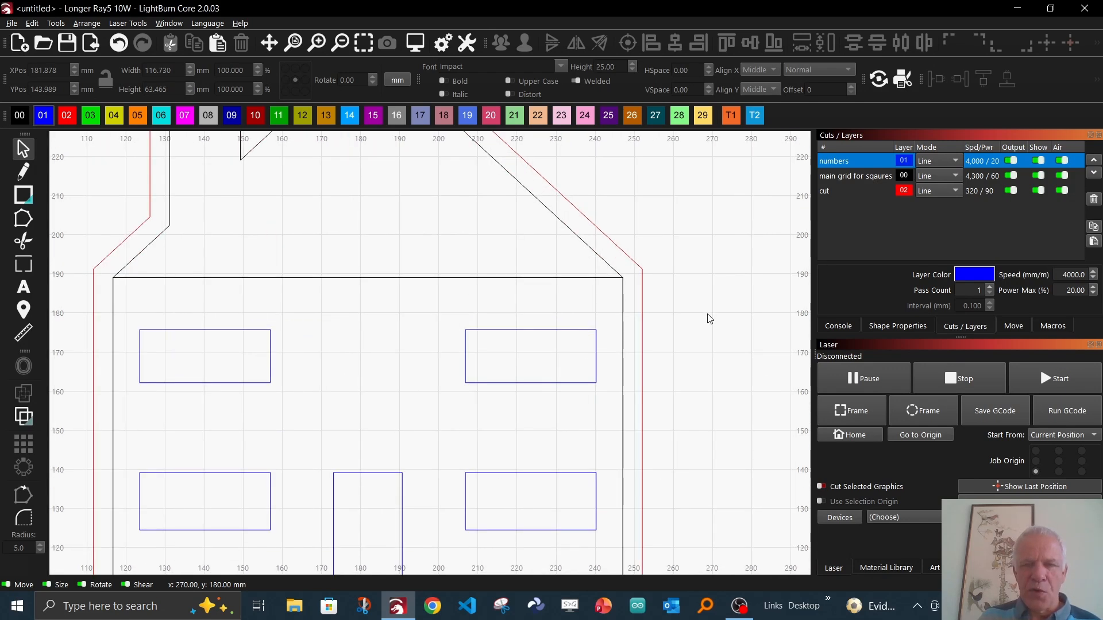
pyautogui.click(563, 330)
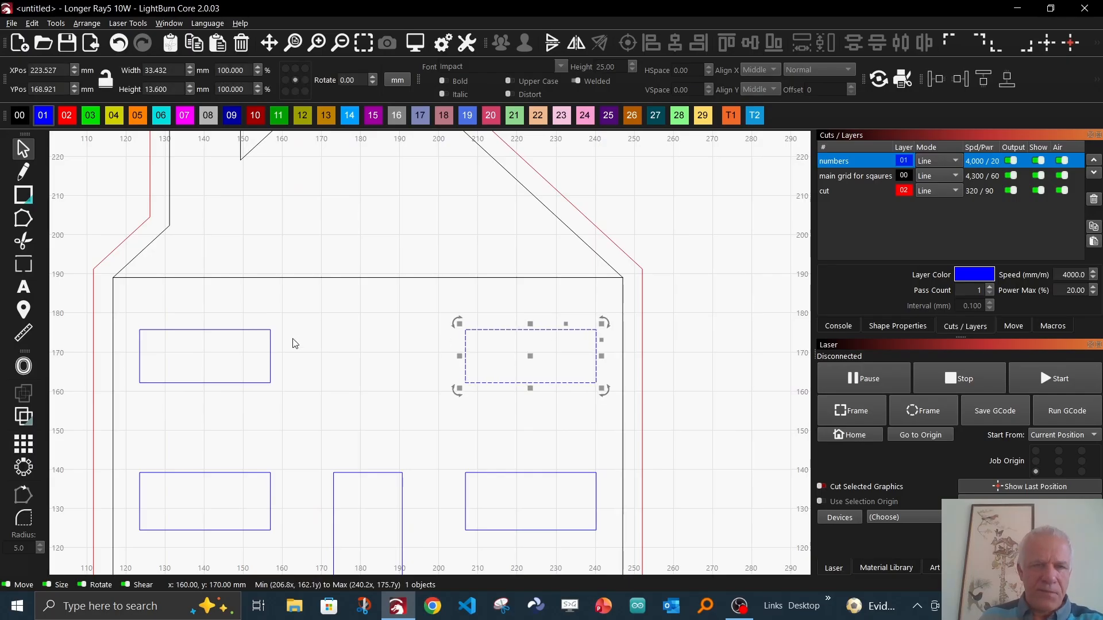
# Try offsetting both upper windows outward by 2 mm with square corners and the original objects deleted, and undo it.
pyautogui.keyDown('shift'); pyautogui.click(268, 331); pyautogui.keyUp('shift')
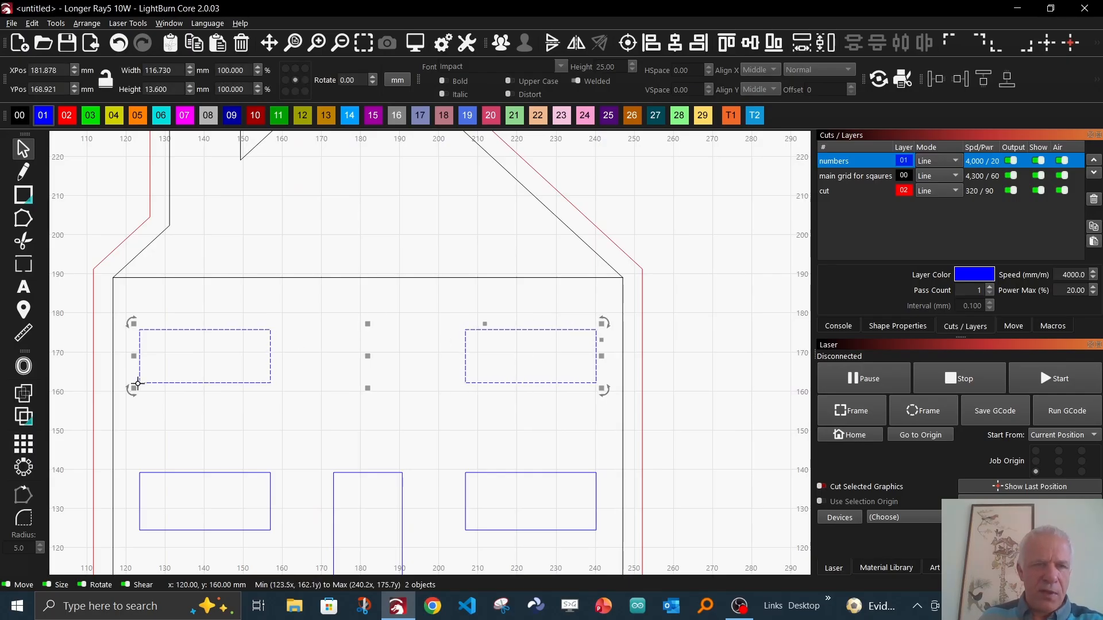
pyautogui.click(24, 368)
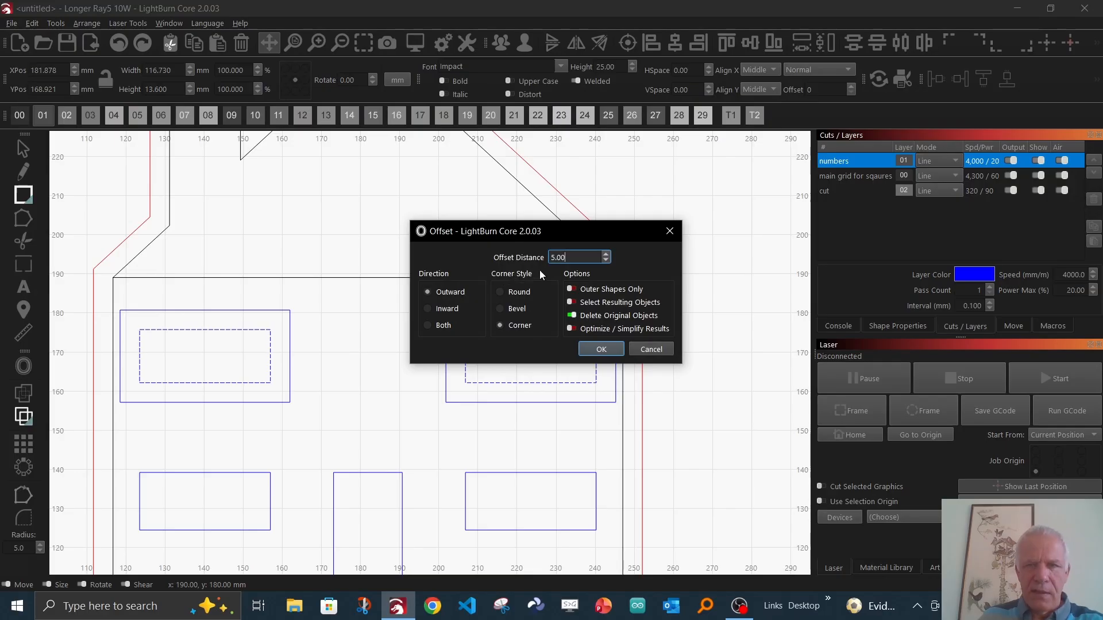
pyautogui.moveTo(574, 258); pyautogui.dragTo(548, 262)
pyautogui.write('2')
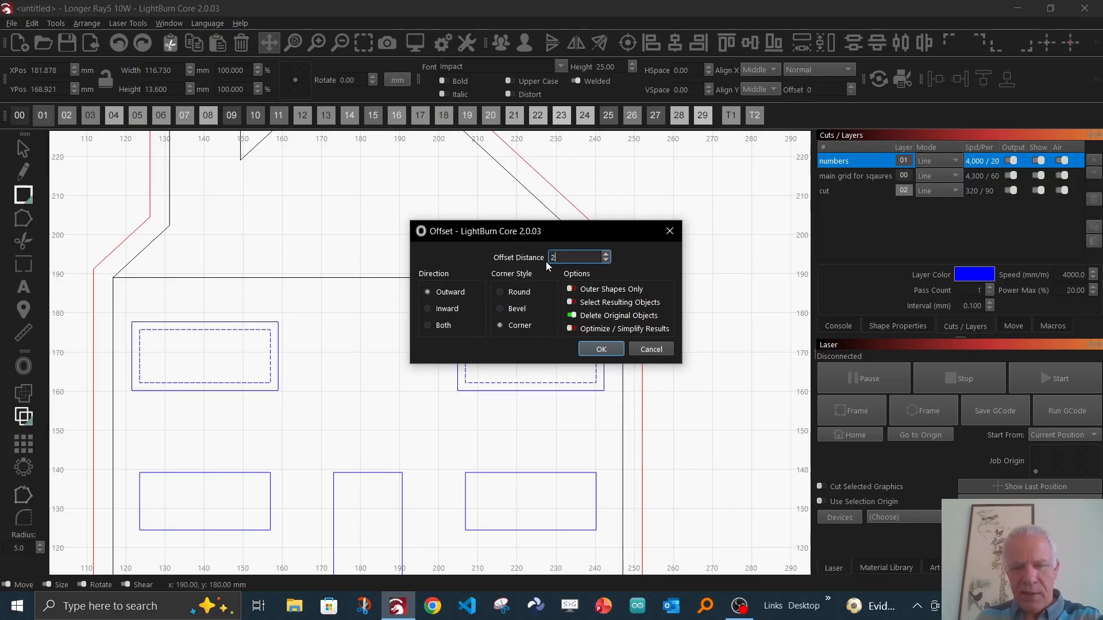
pyautogui.press('Return')
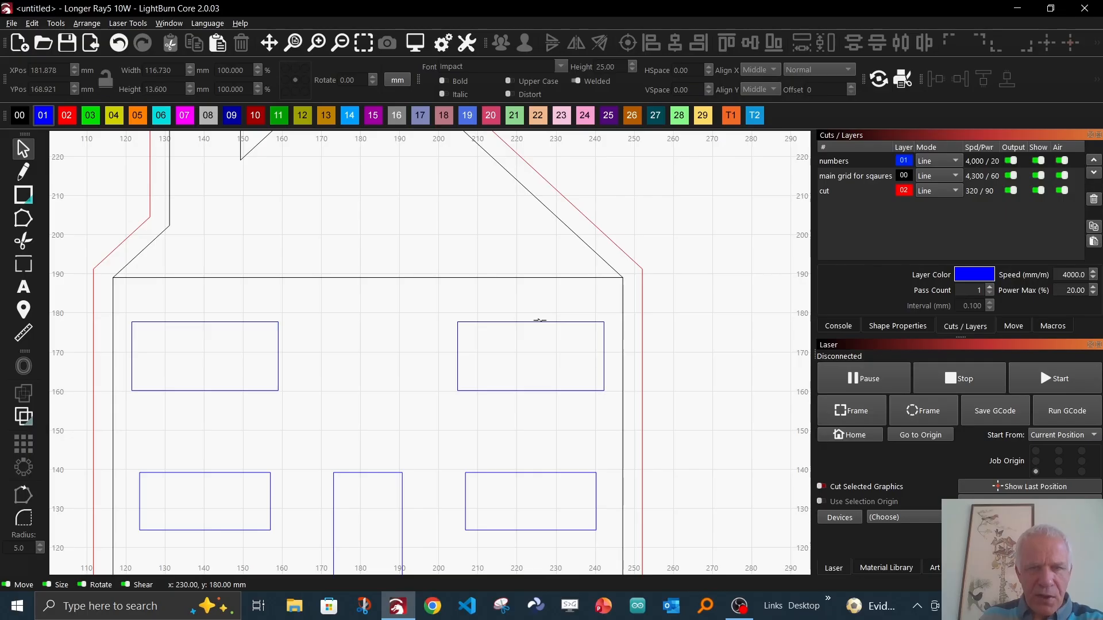
pyautogui.hotkey('ctrl', 'z')
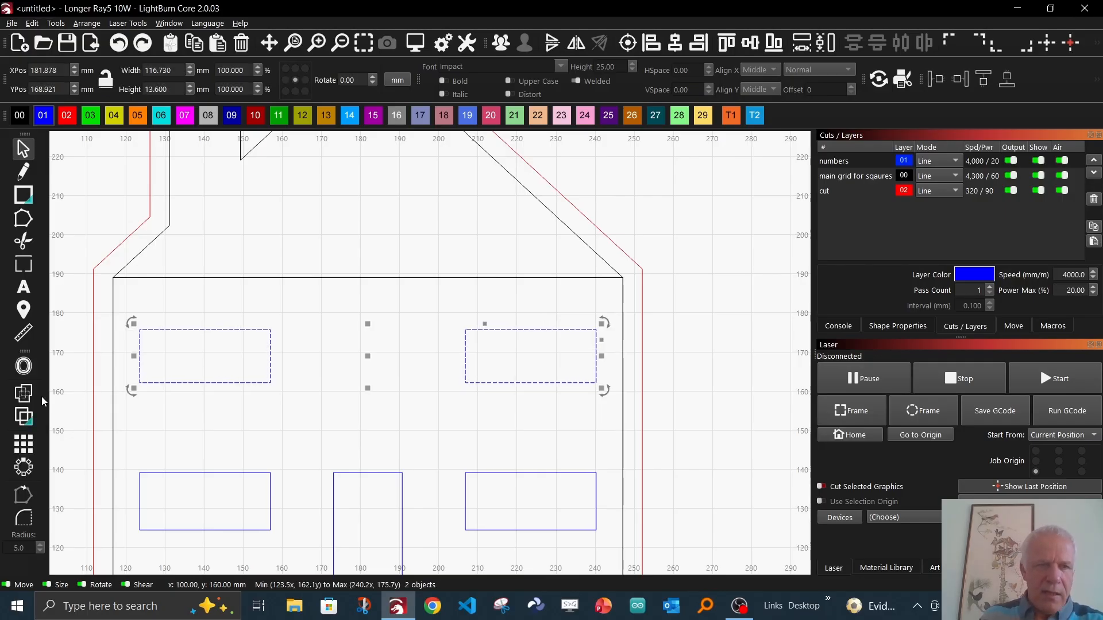
# Offset both upper windows outward by 2 mm with Delete Original Objects switched off.
pyautogui.click(23, 366)
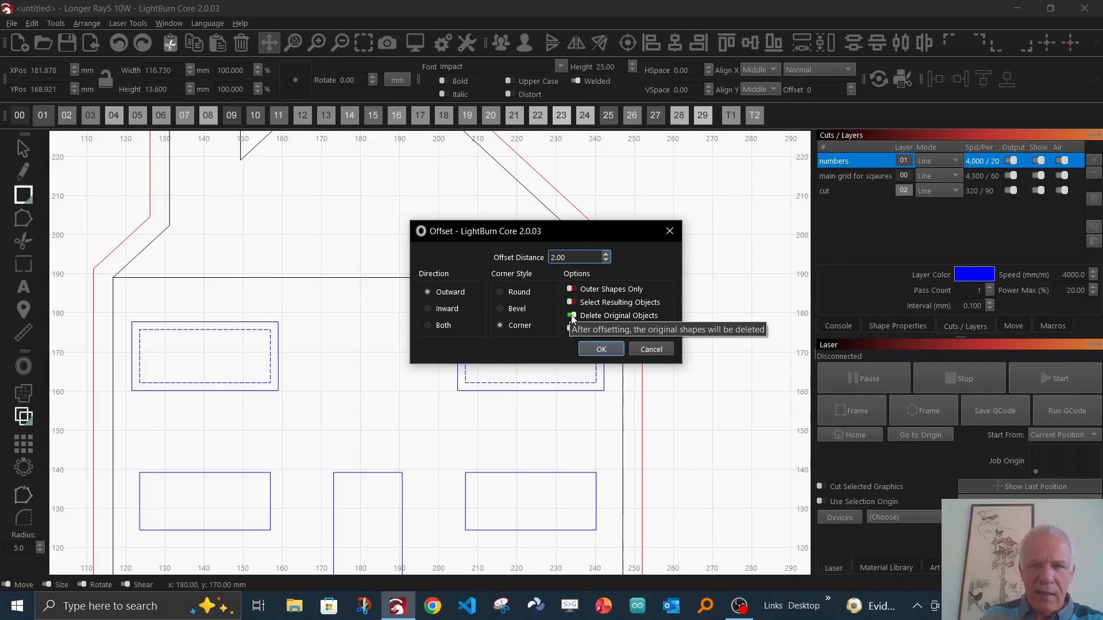
pyautogui.click(572, 316)
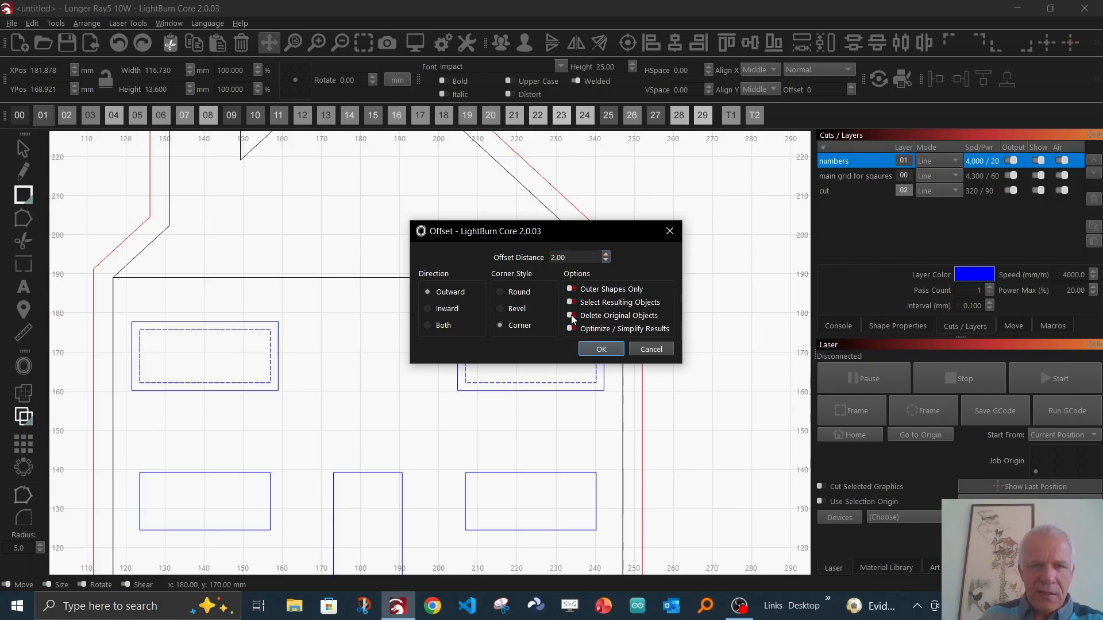
pyautogui.click(601, 348)
pyautogui.click(321, 366)
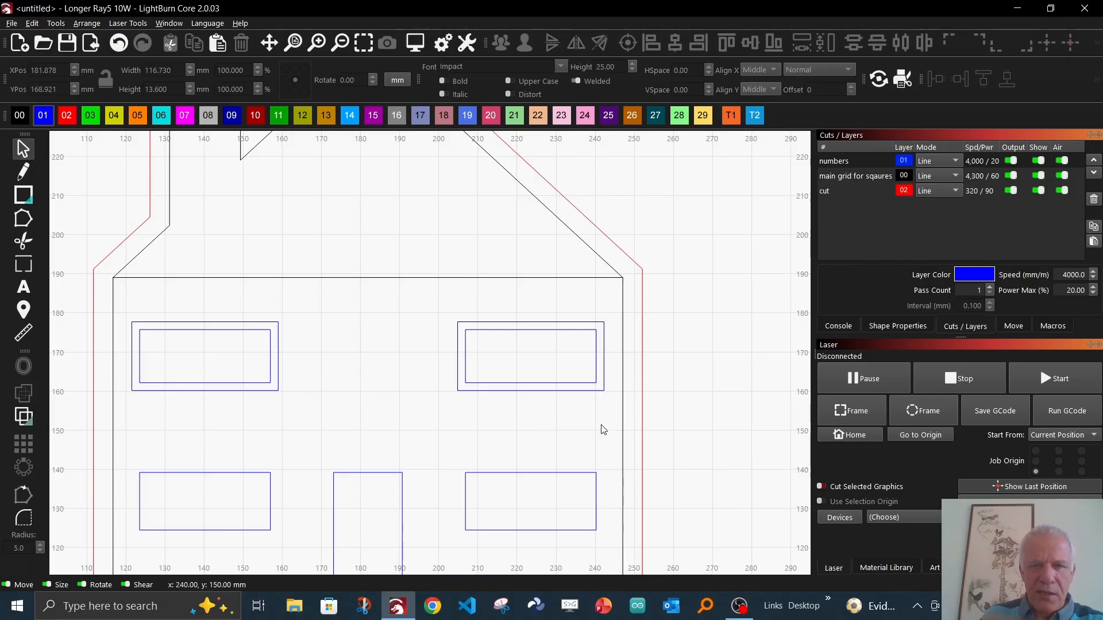
# Set the blue numbers layer to Fill mode.
pyautogui.click(951, 160)
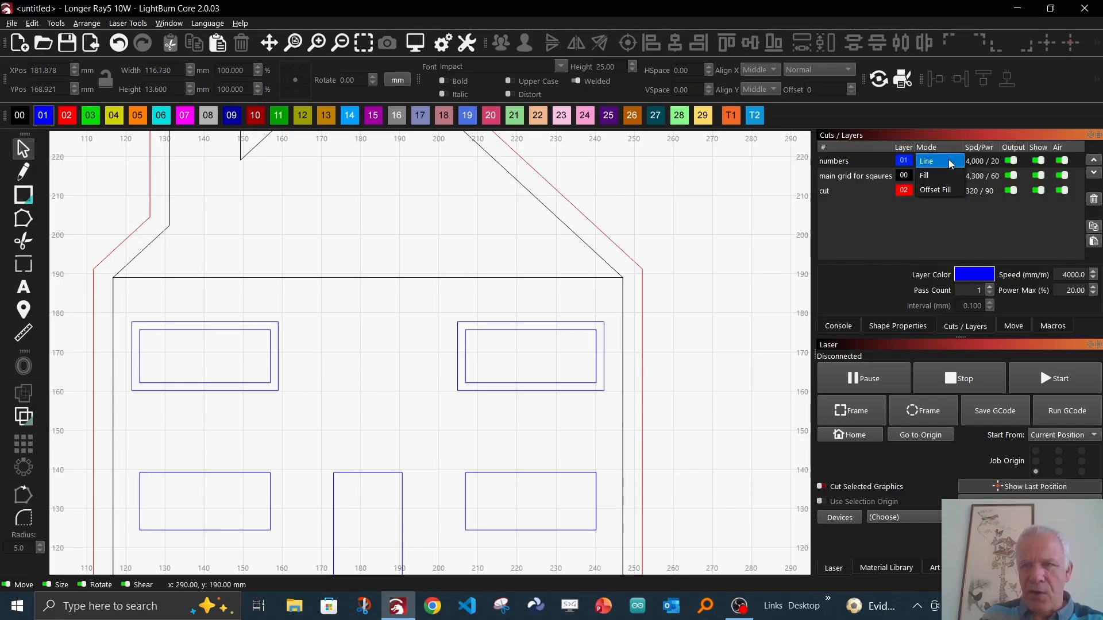
pyautogui.click(944, 176)
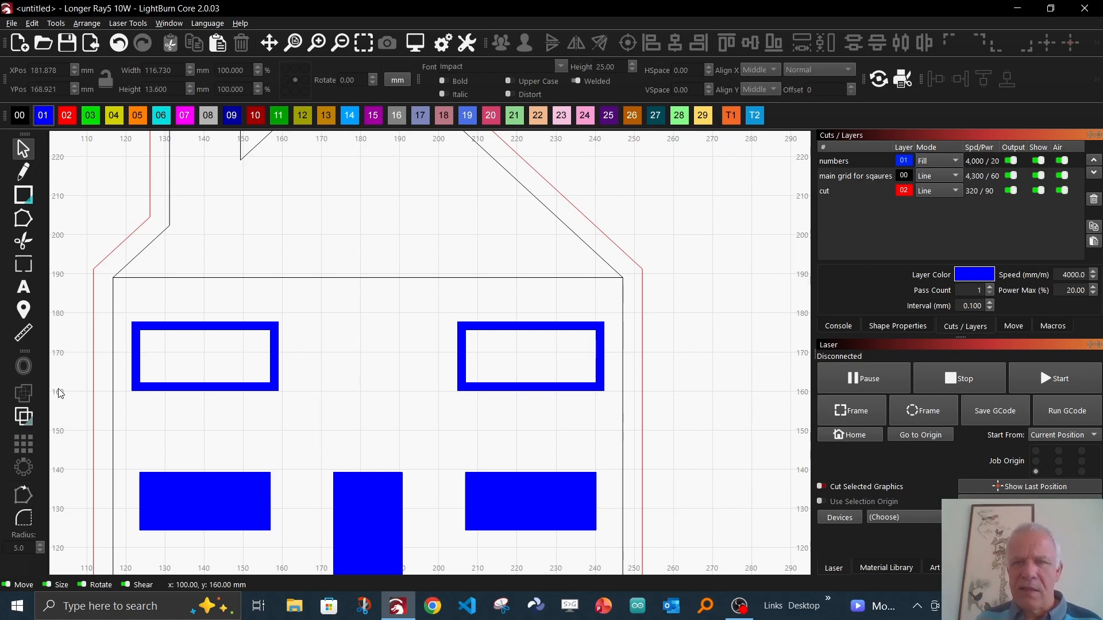
pyautogui.scroll(-4, 771, 282)
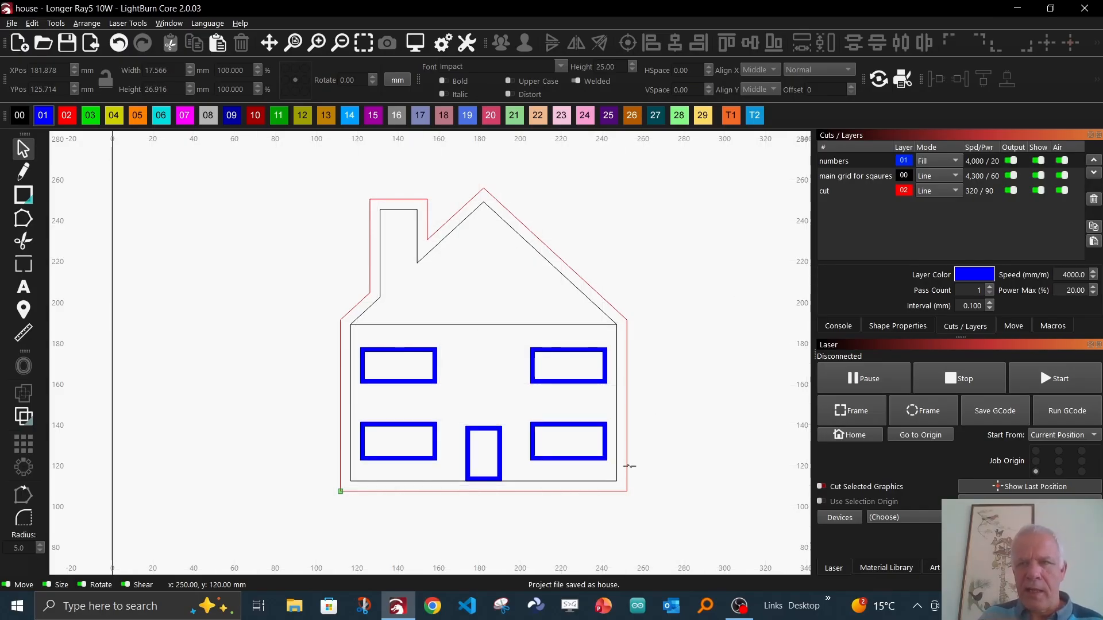
# Save the house project and view the Save As dialog, dismissing it without saving a copy.
pyautogui.click(70, 43)
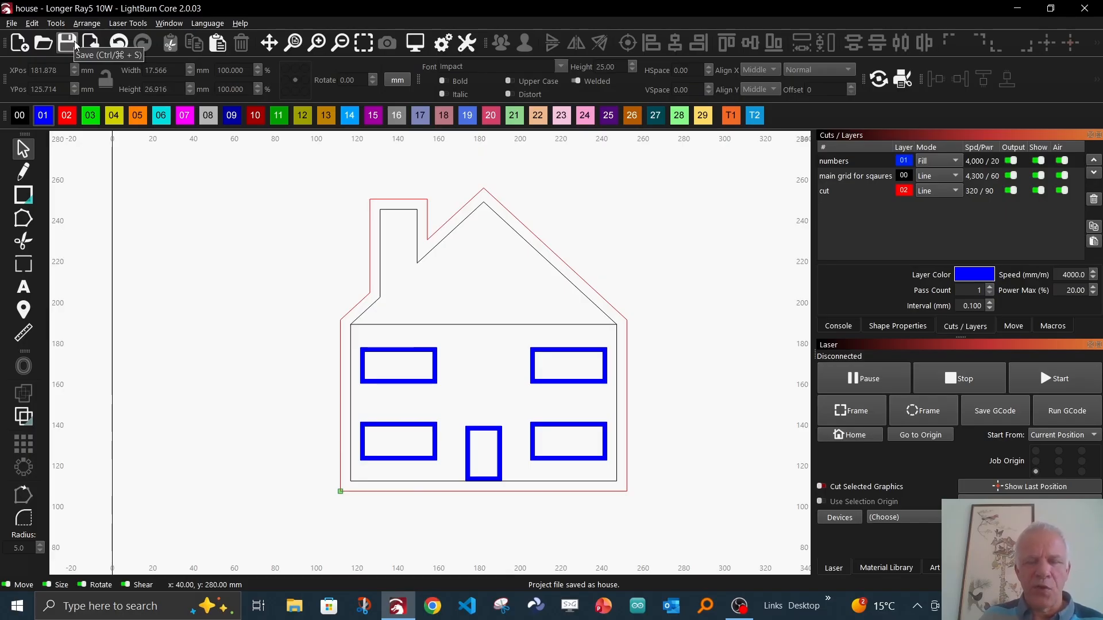
pyautogui.click(11, 23)
pyautogui.click(51, 150)
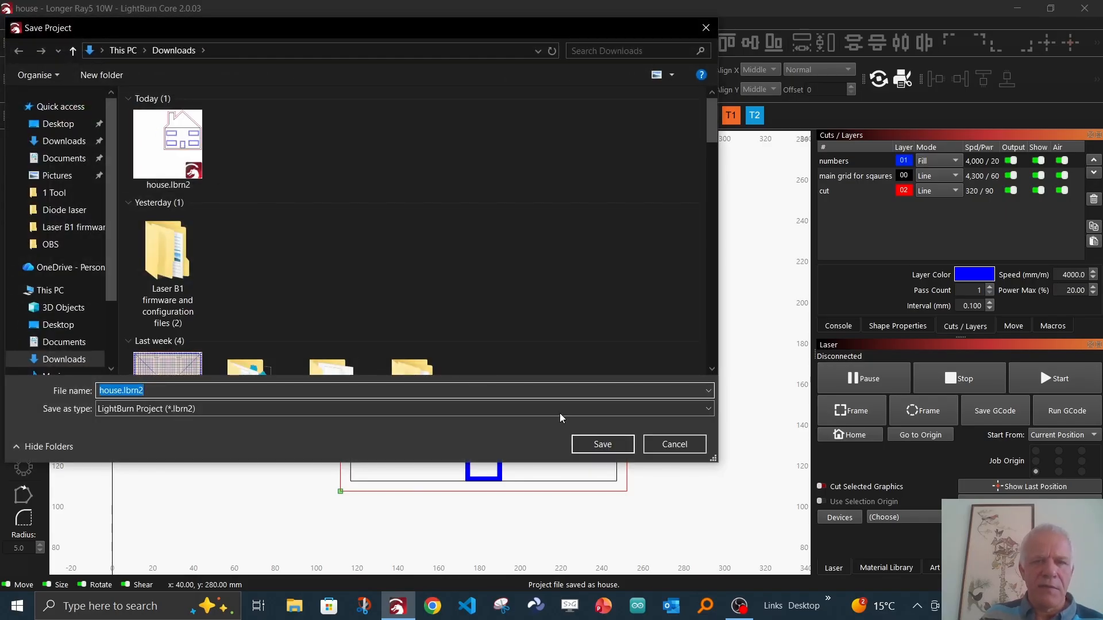
pyautogui.click(672, 445)
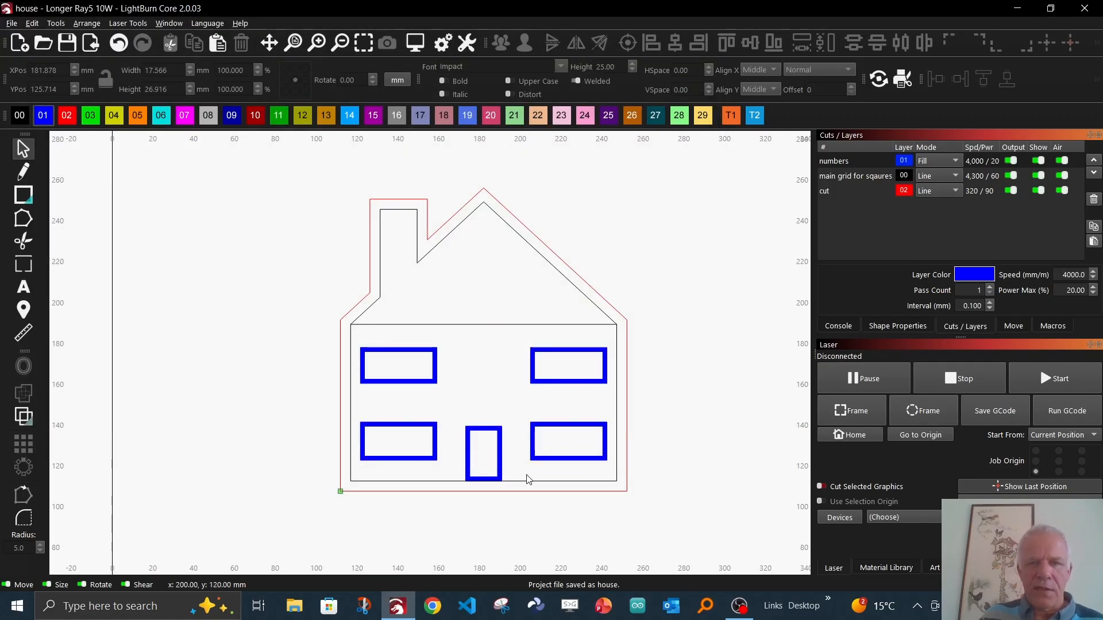
# Start a new empty project and set the workspace grid contrast to Medium Contrast.
pyautogui.click(12, 25)
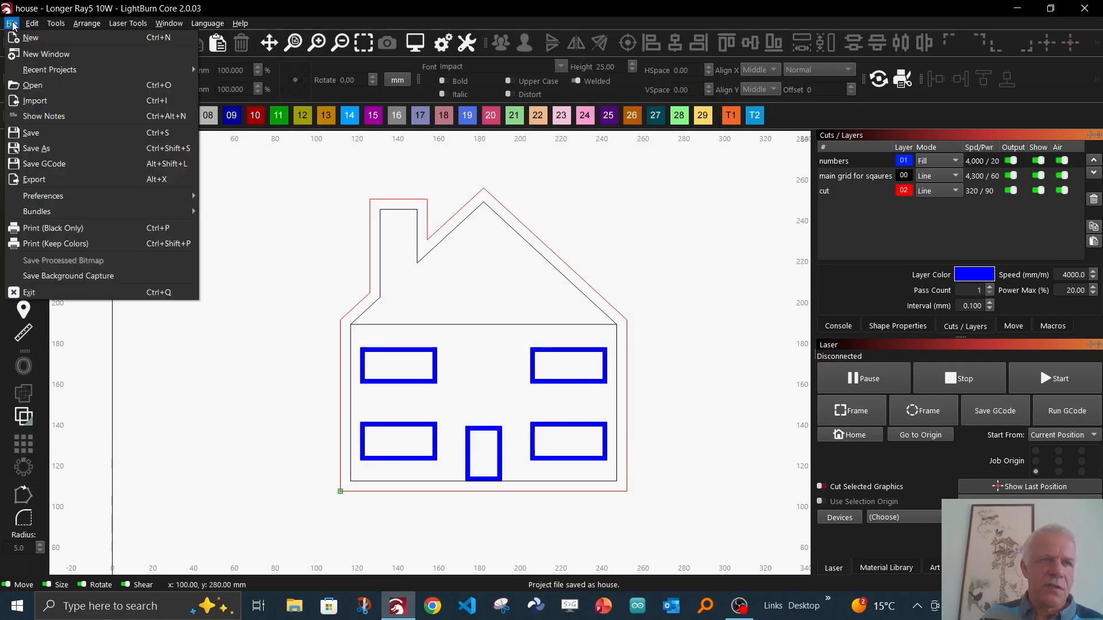
pyautogui.click(42, 38)
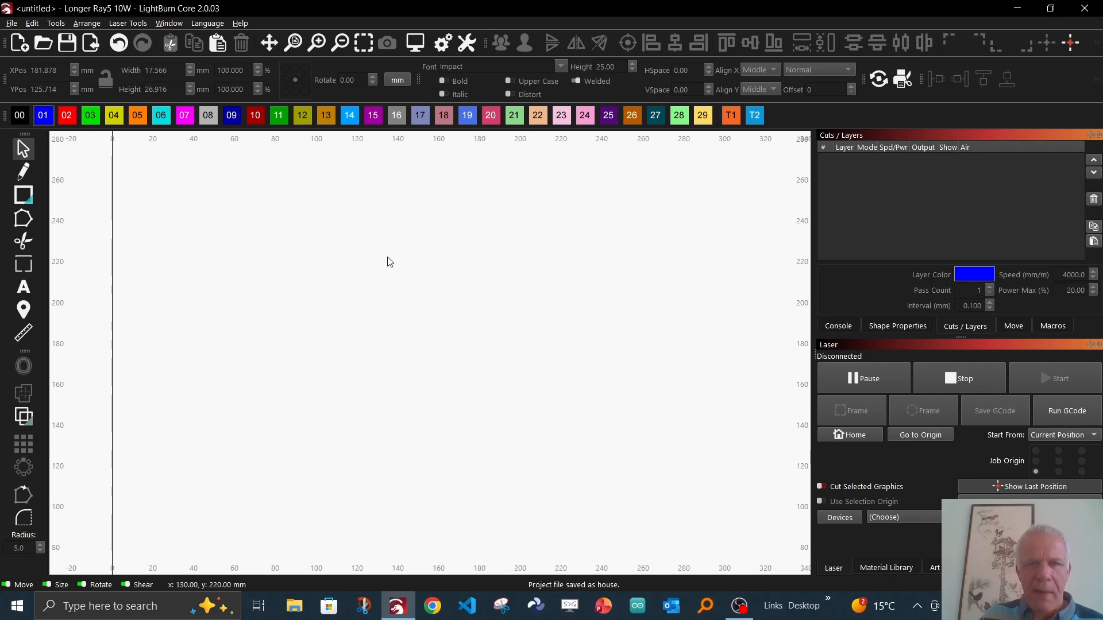
pyautogui.click(441, 46)
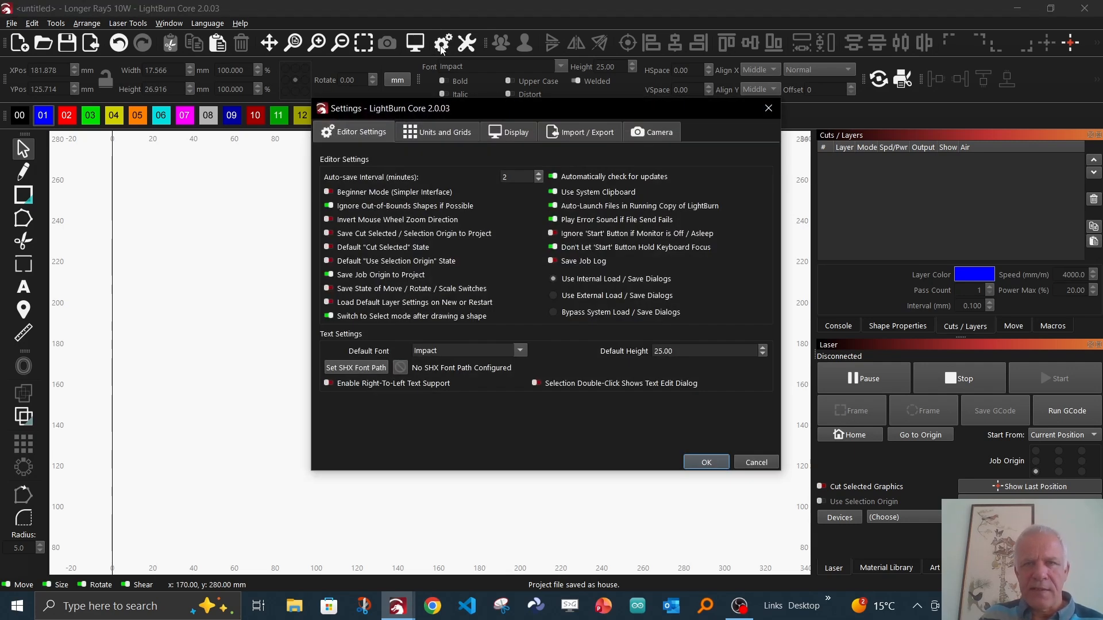
pyautogui.click(445, 133)
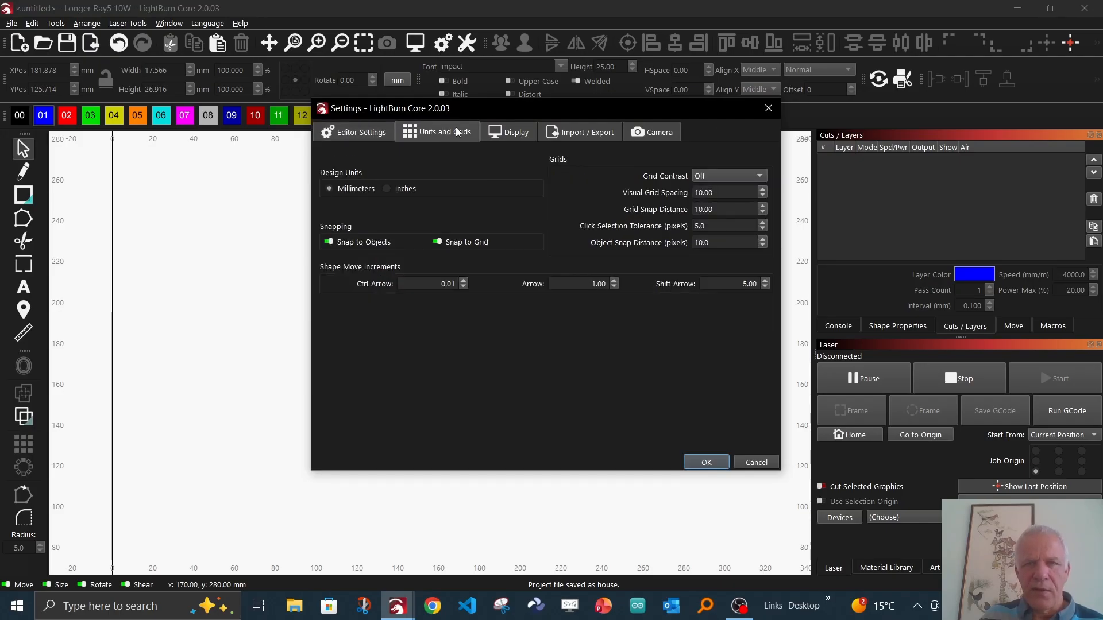
pyautogui.click(710, 178)
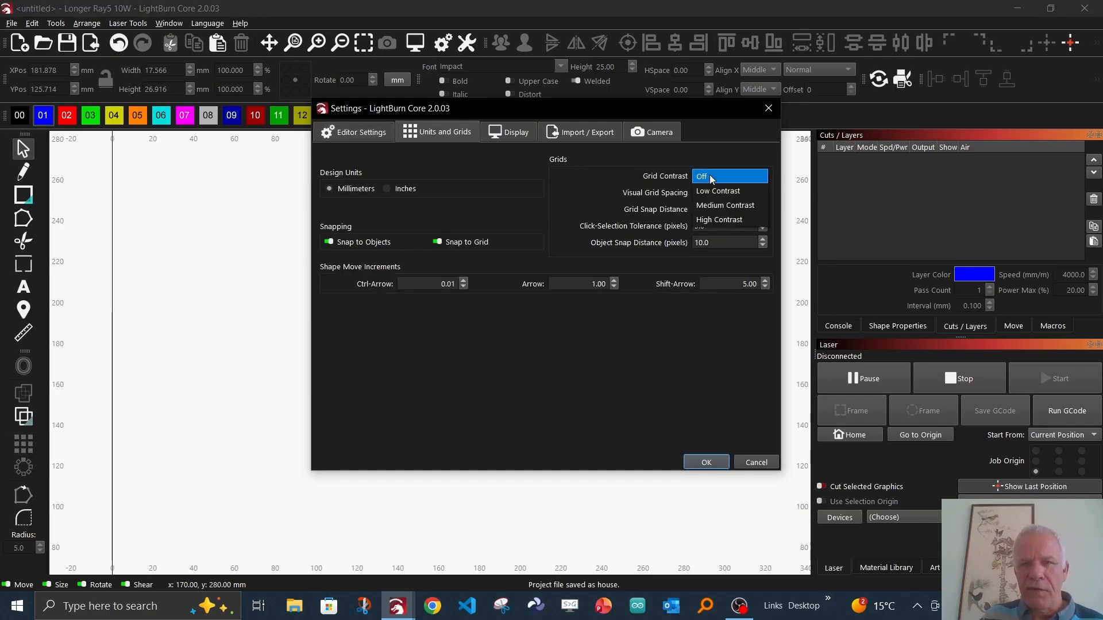
pyautogui.click(714, 205)
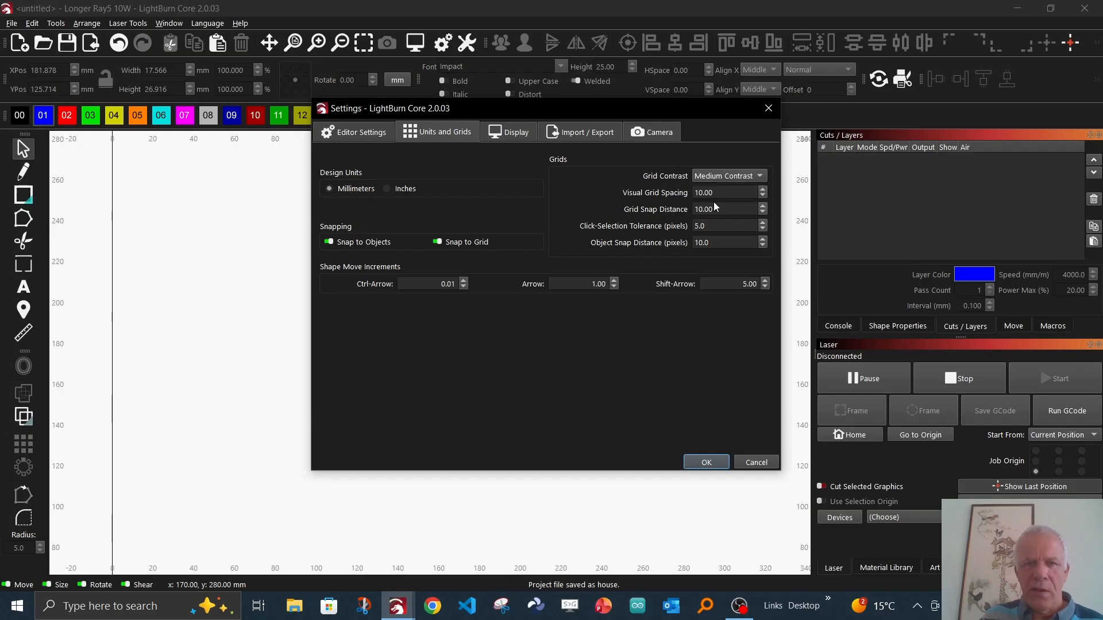
pyautogui.click(715, 459)
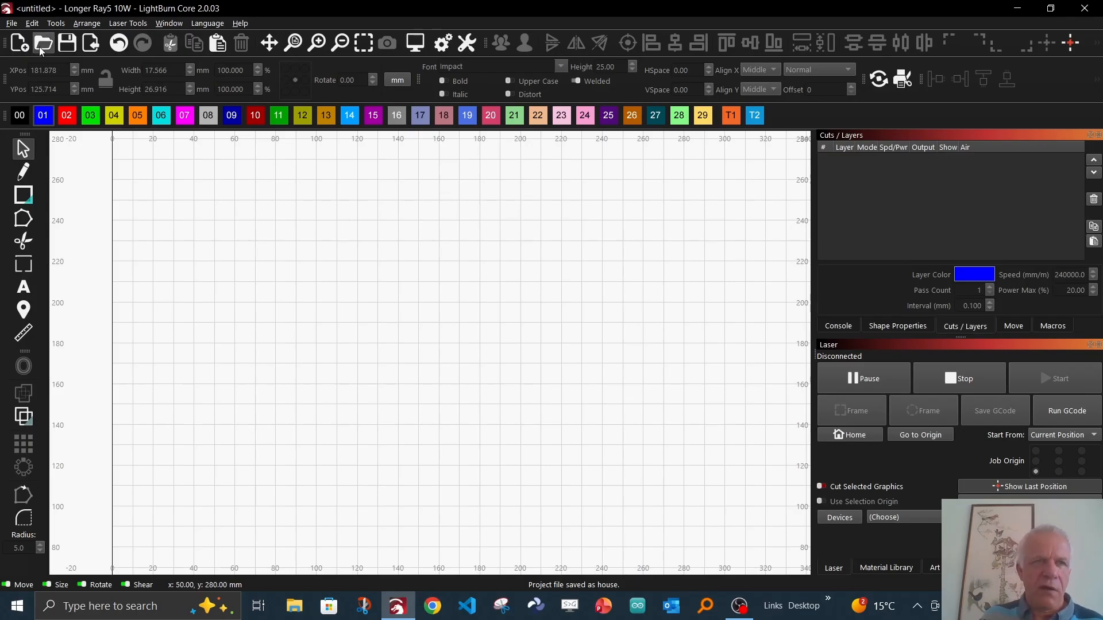
# Open the saved project house.lbrn2 from the Downloads folder.
pyautogui.click(13, 24)
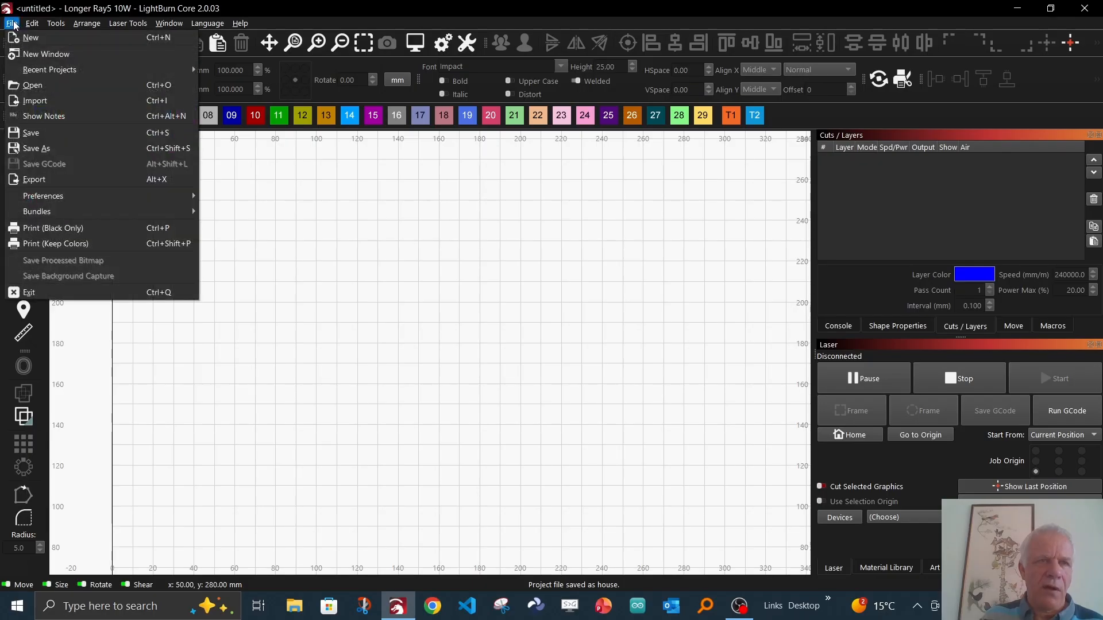
pyautogui.click(39, 85)
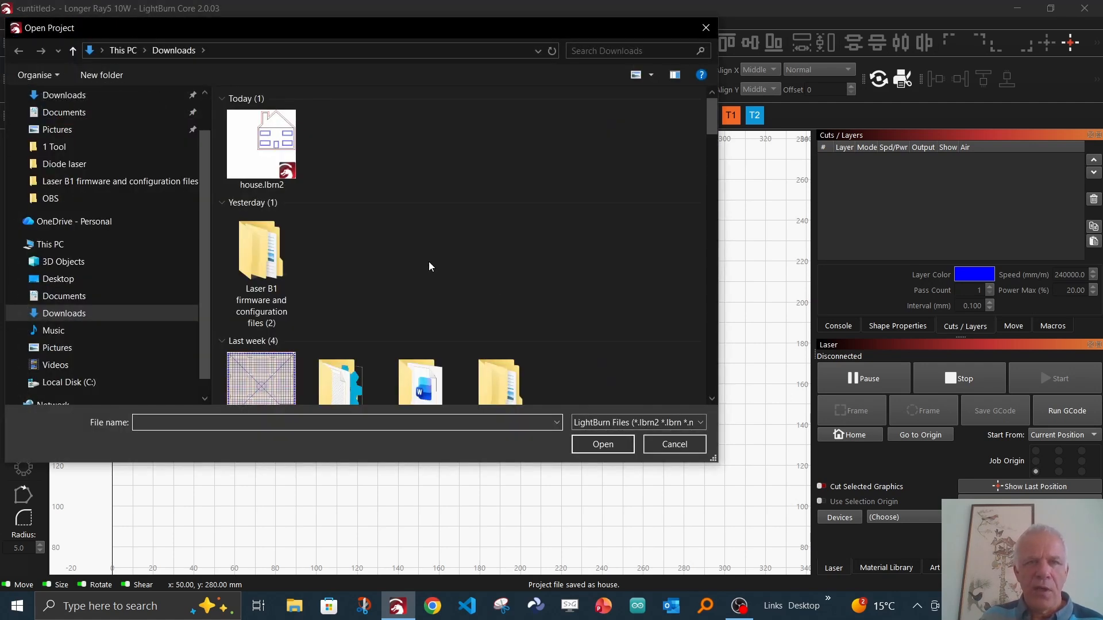
pyautogui.click(262, 146)
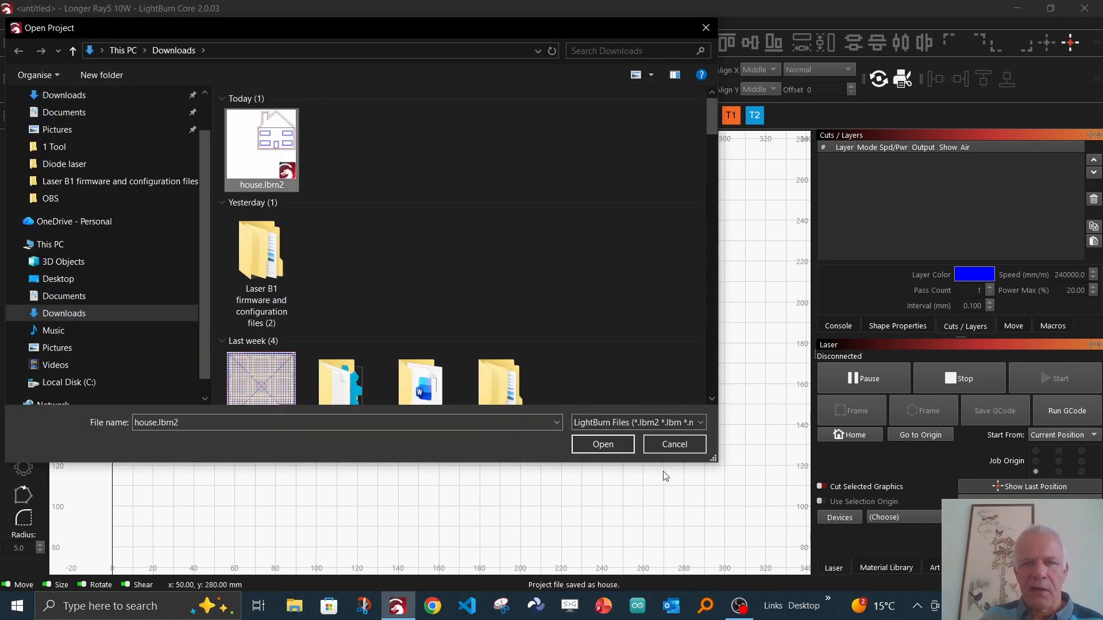
pyautogui.click(603, 444)
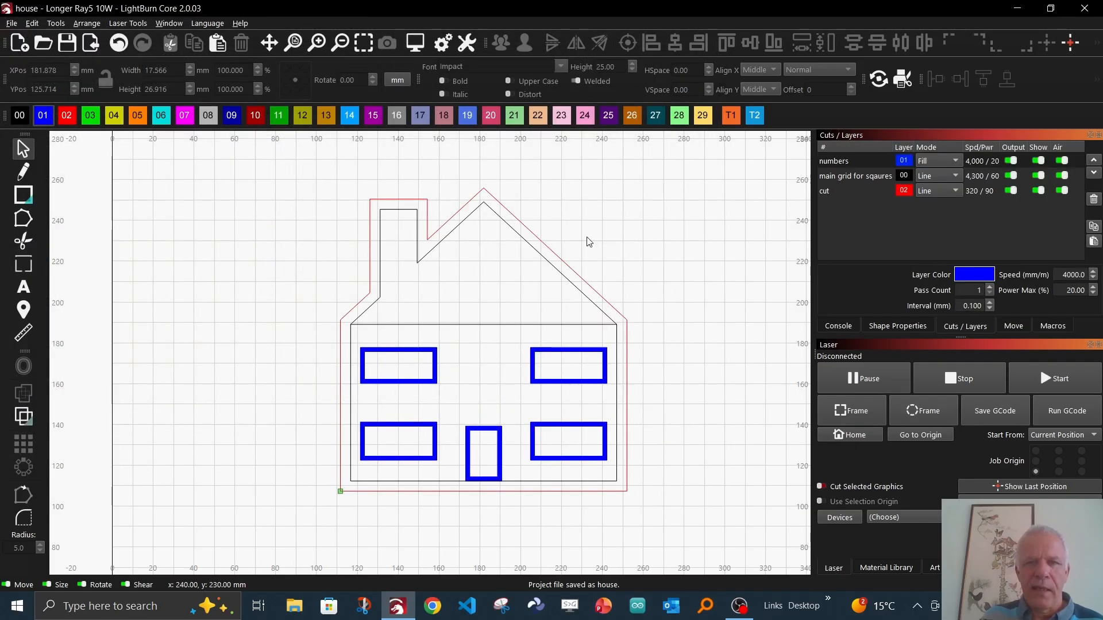